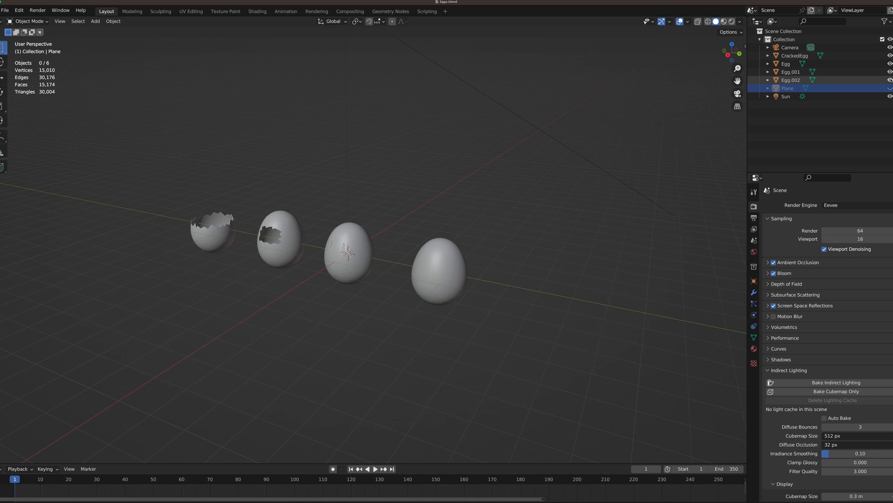
Hide the objects Egg.001, Egg and CrackedEgg so that only the Egg.002 model remains in view.
left_click(890, 72)
left_click(890, 72)
left_click(890, 72)
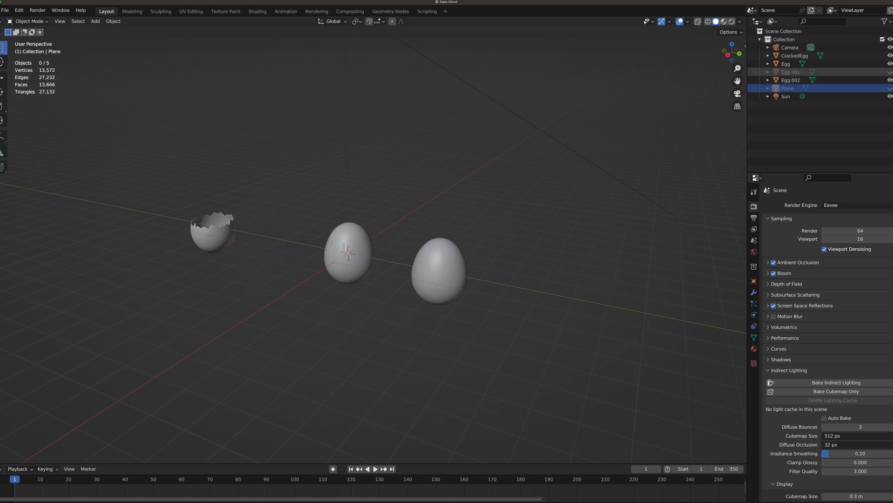
left_click(889, 64)
left_click(890, 64)
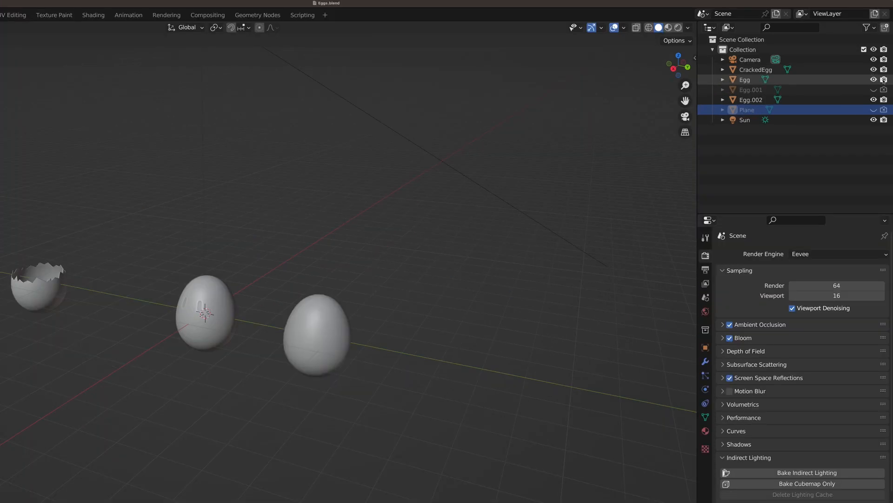
left_click(874, 80)
left_click(874, 69)
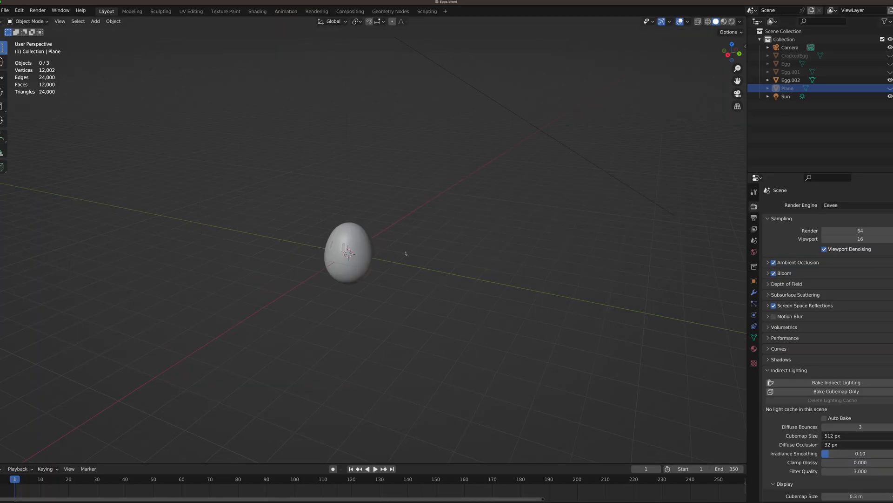
Add a 32-vertex mesh circle at the world origin and enlarge its radius until it extends far around the egg.
key("shift+a")
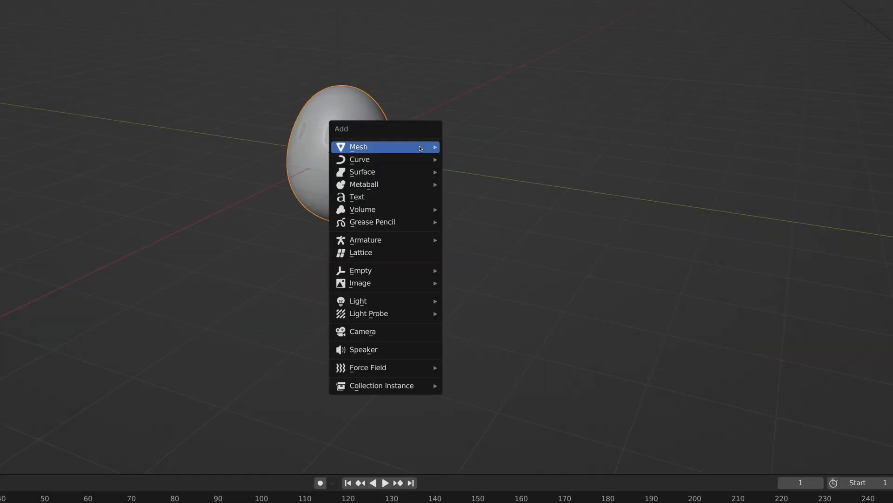
mouse_move(419, 148)
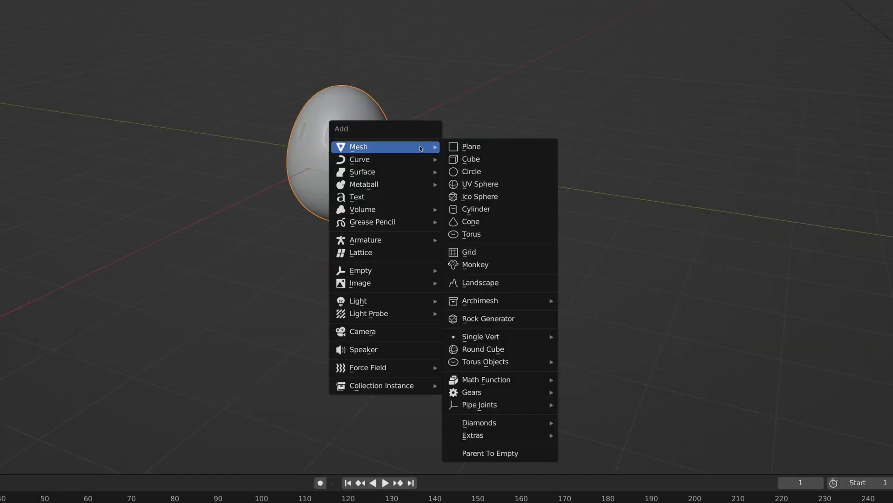
left_click(486, 172)
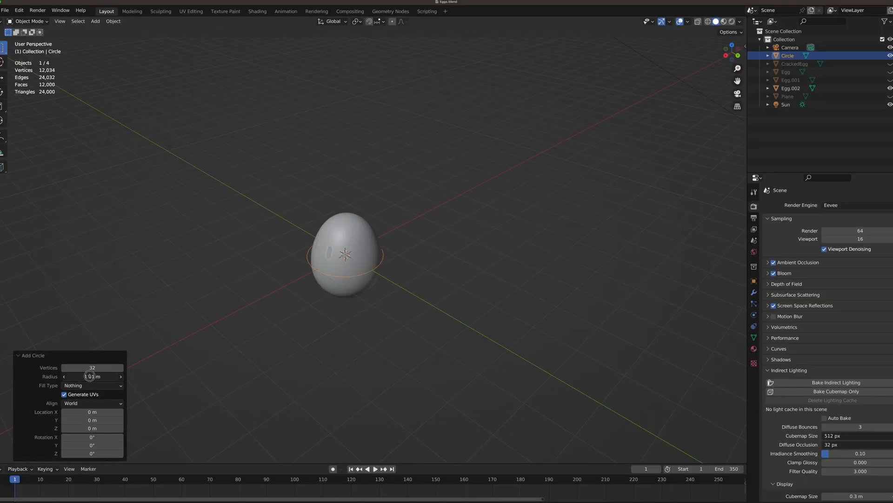
left_click_drag(90, 376, 239, 393)
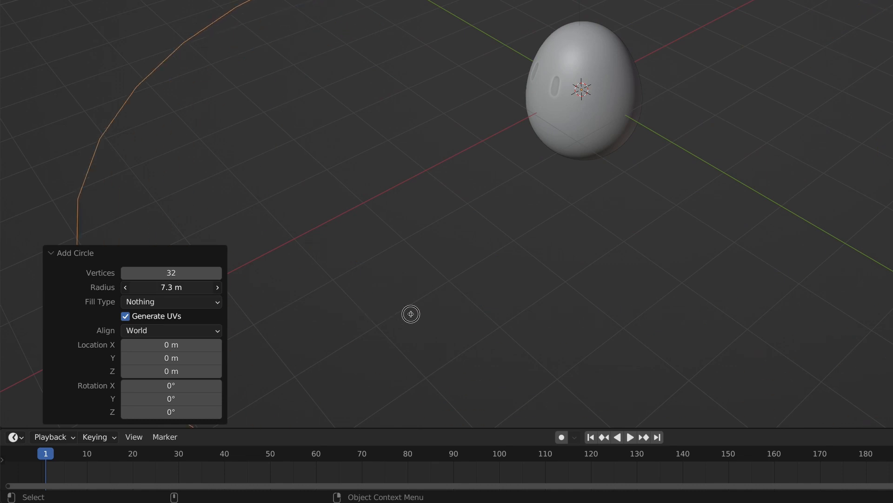
left_click_drag(411, 314, 698, 321)
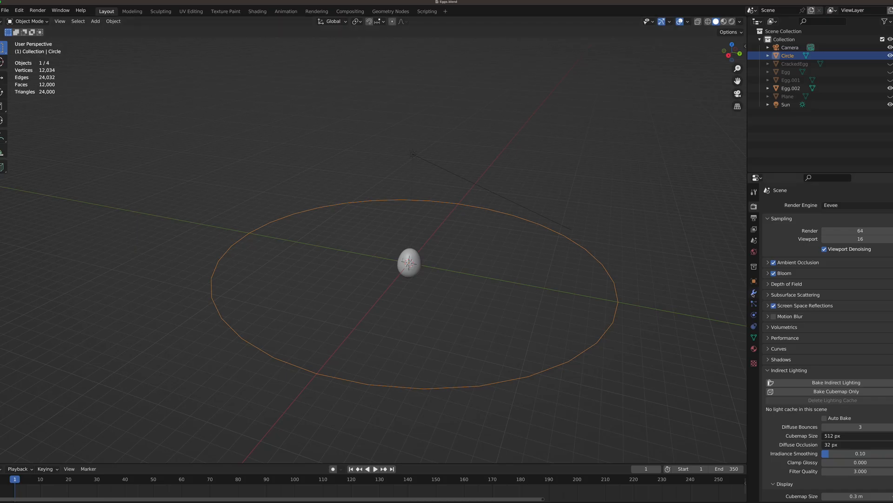
Add a Subdivision Surface modifier to the circle with its viewport level set to 2.
left_click(754, 292)
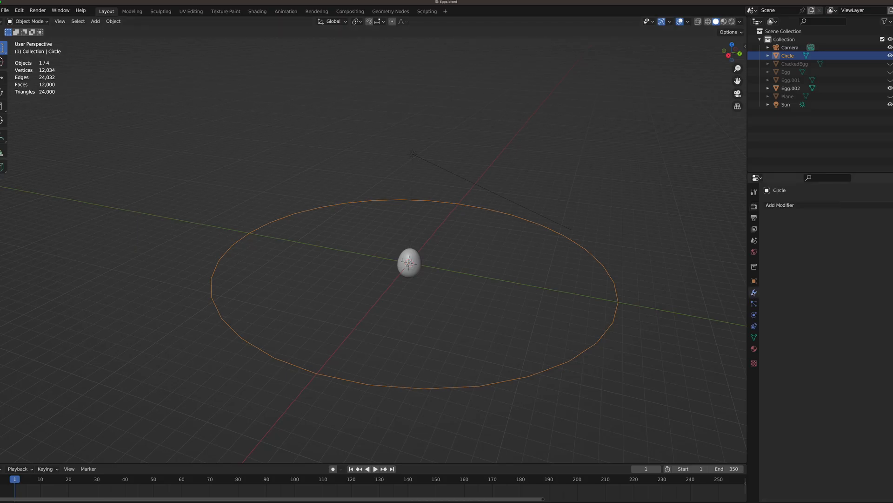
left_click(800, 208)
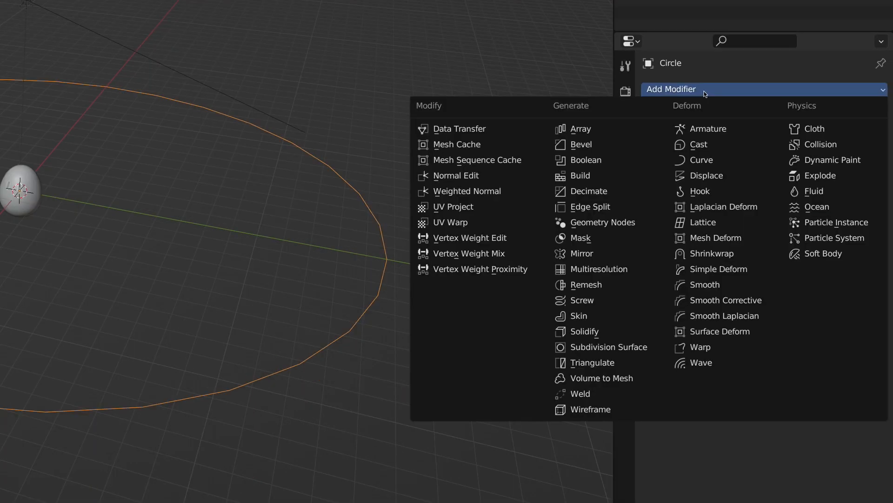
left_click(608, 347)
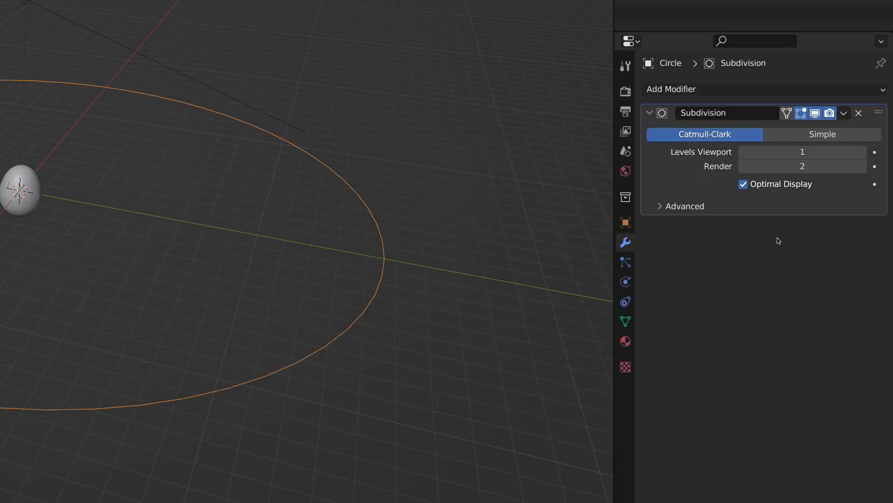
left_click(864, 152)
Check the circle's vertices in Edit Mode, then apply its Subdivision modifier in Object Mode.
key("Tab")
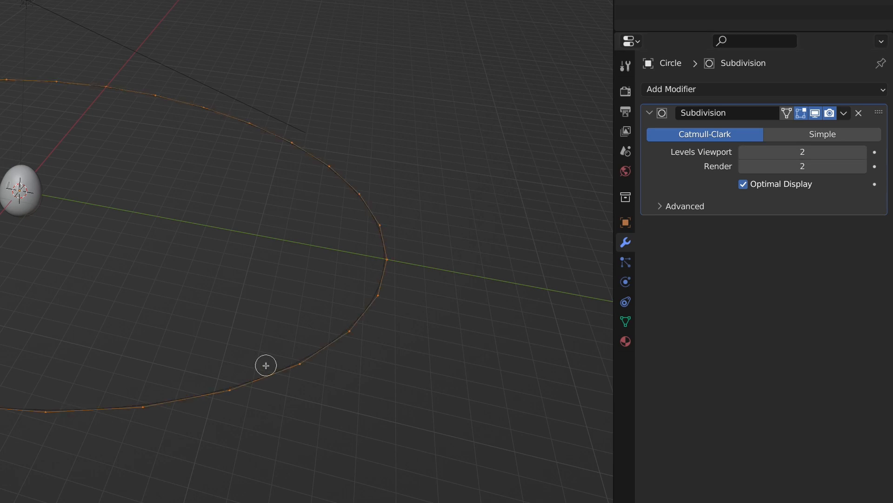
key("Tab")
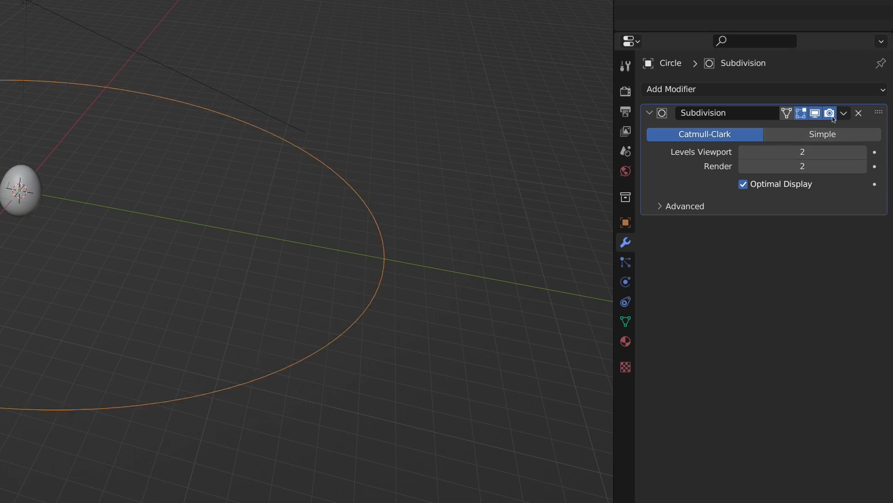
left_click(844, 113)
left_click(773, 128)
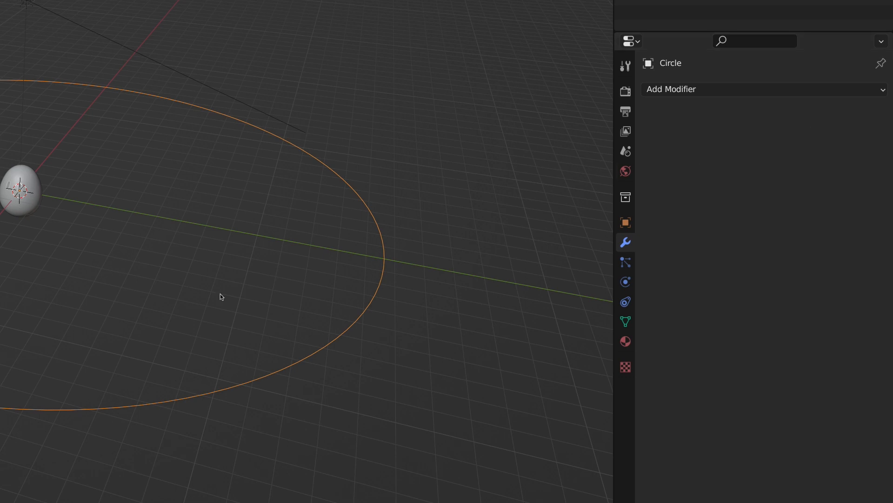
Extrude the whole circle outline in Edit Mode and scale the new loop inward to about 0.282.
key("Tab")
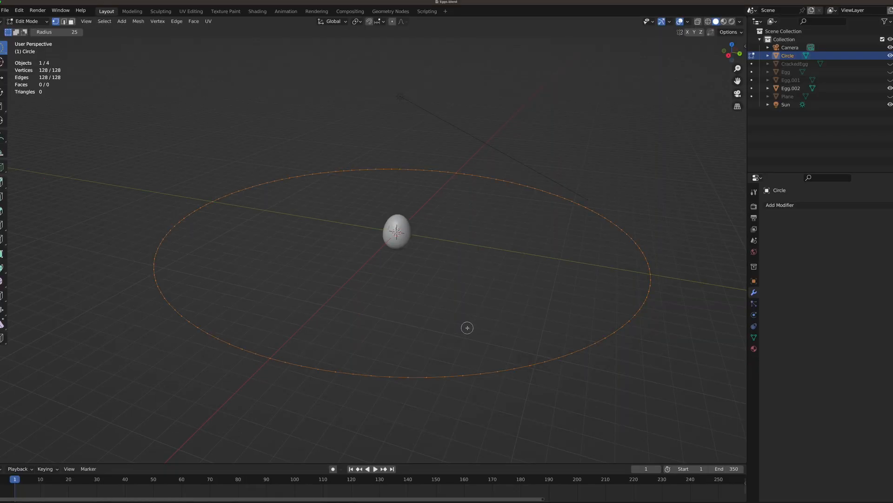
key("e")
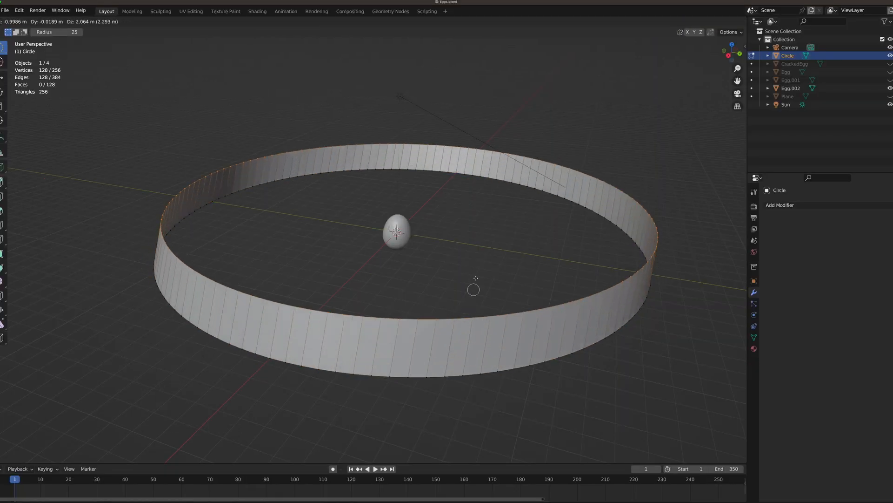
key("Escape")
key("s")
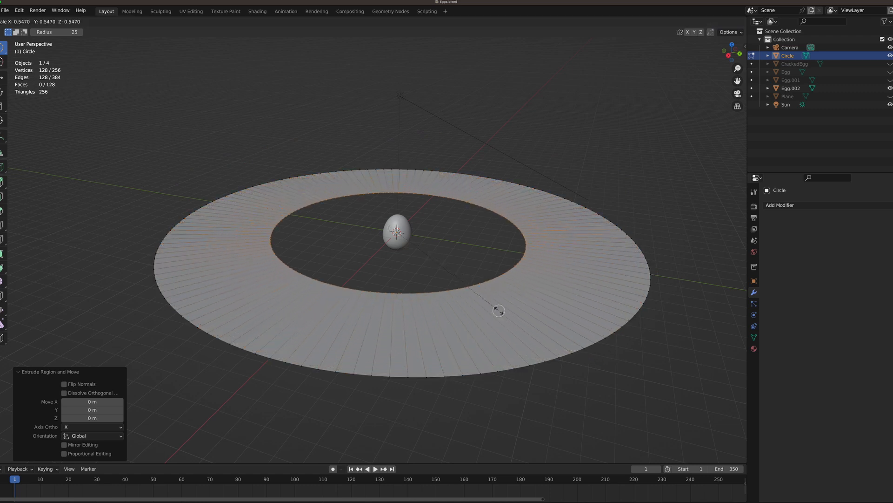
left_click(448, 272)
scroll(445, 269, "up", 5)
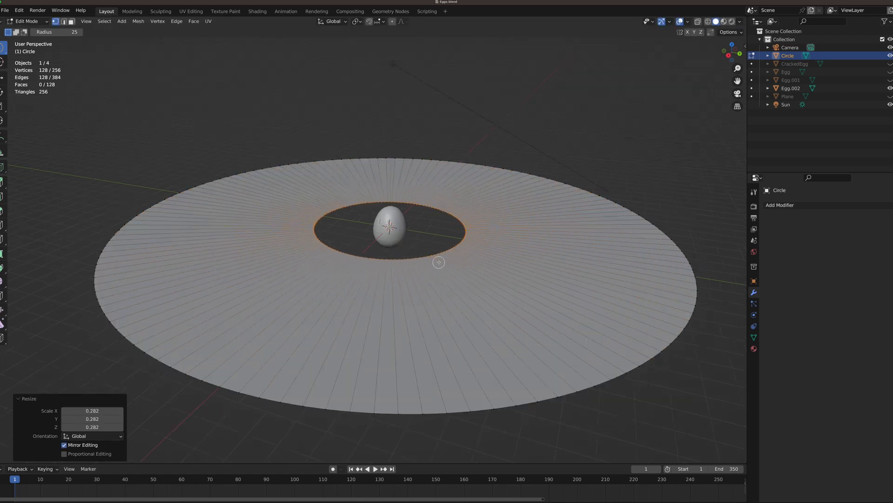
Extrude the inner edge loop once more and scale it toward the egg to about 0.685.
middle_click_drag(442, 266, 462, 315)
key("e")
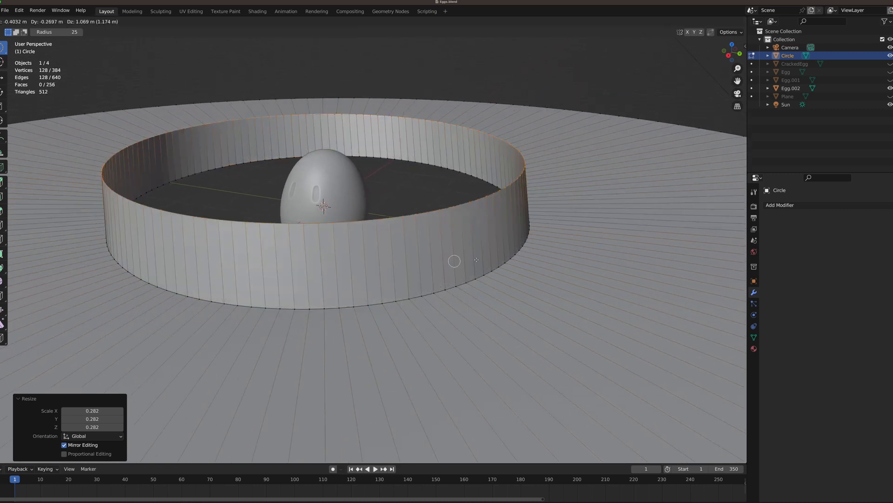
right_click(533, 312)
key("s")
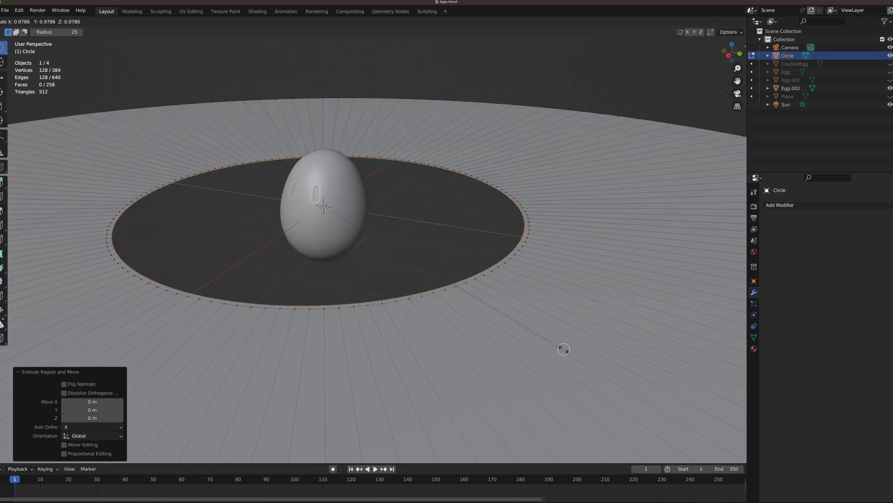
left_click(490, 309)
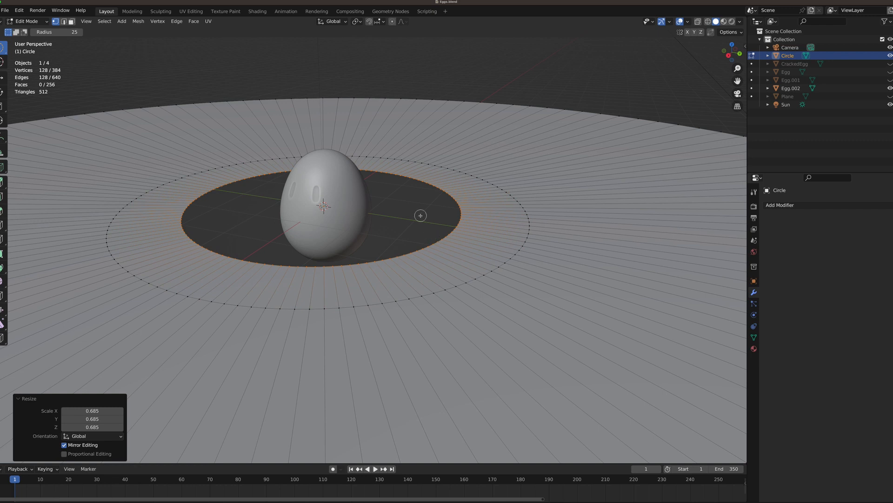
Close the remaining hole by merging the innermost loop at its center, and return to Object Mode.
key("m")
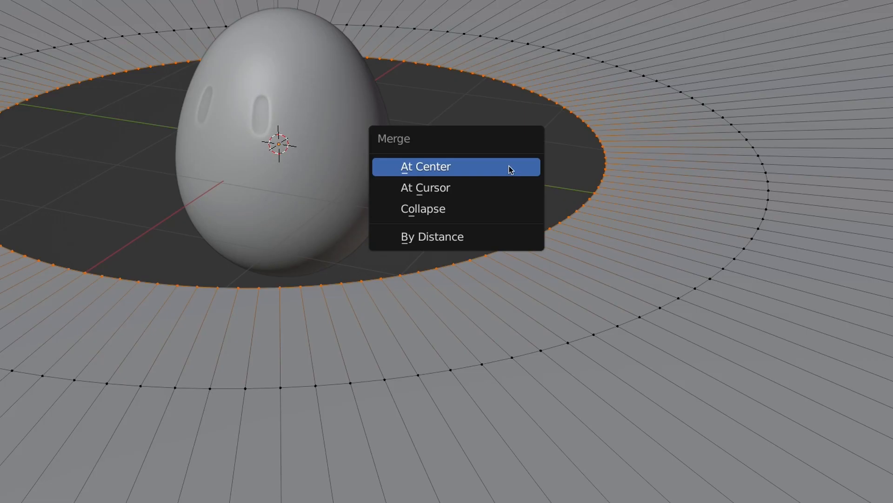
left_click(421, 215)
key("Tab")
From the right orthographic view, lower the disc about 1.31 m along Z so it lies just beneath the egg.
key("Home")
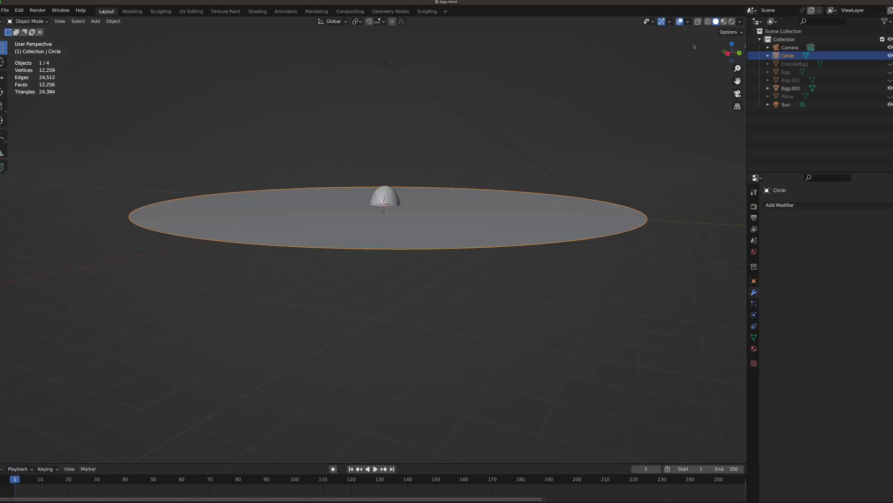
left_click(728, 55)
scroll(329, 250, "up", 5)
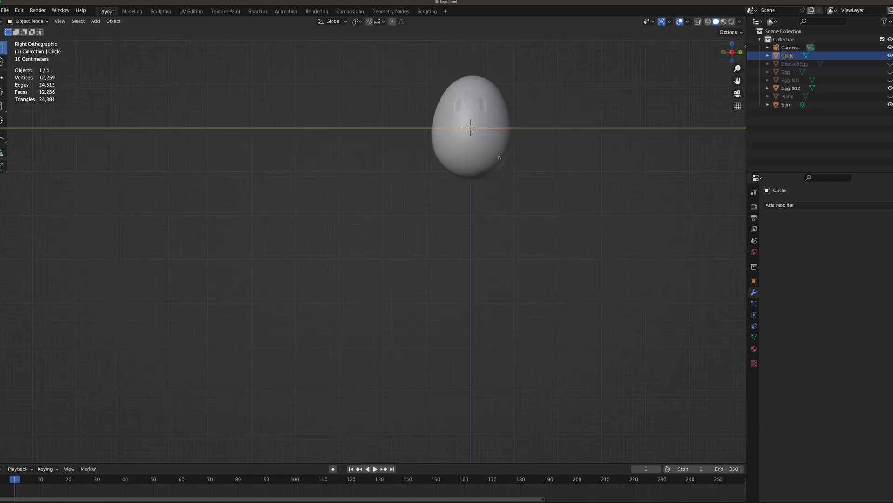
middle_click_drag(501, 156, 436, 255, "shift")
key("g")
key("z")
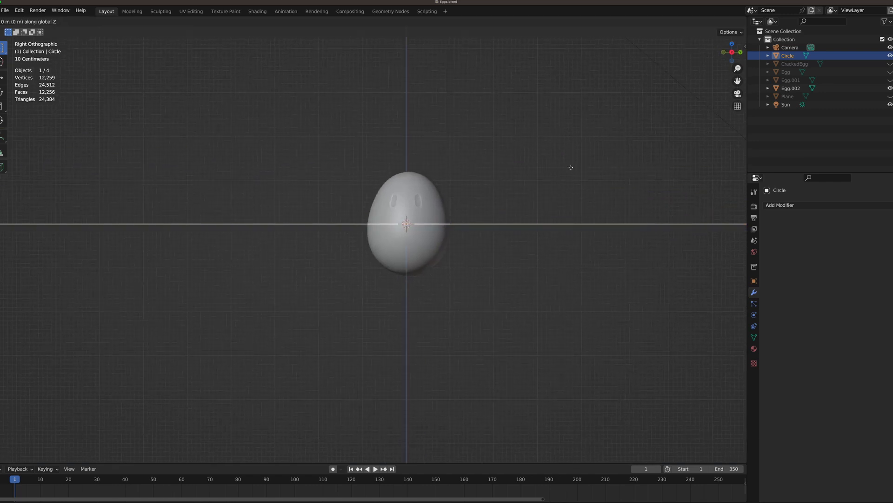
left_click(564, 223)
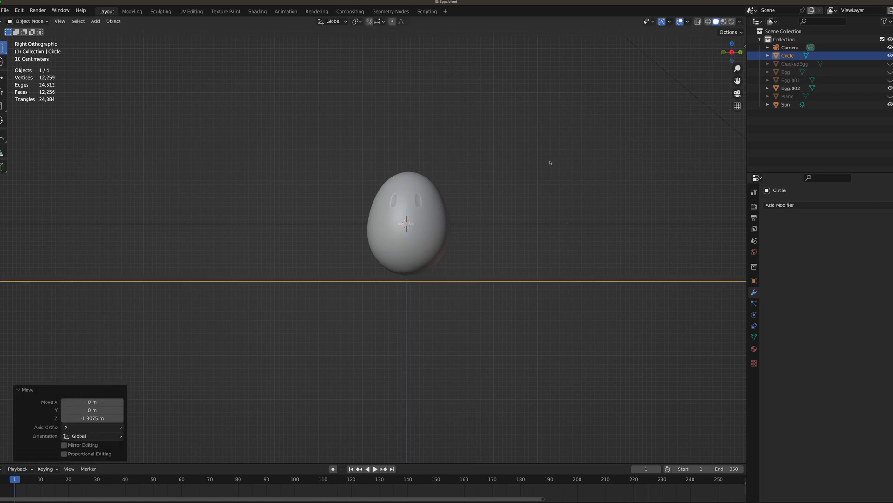
Apply the scale transform to the disc object.
middle_click_drag(550, 163, 433, 186)
scroll(520, 182, "down", 5)
scroll(438, 189, "up", 3)
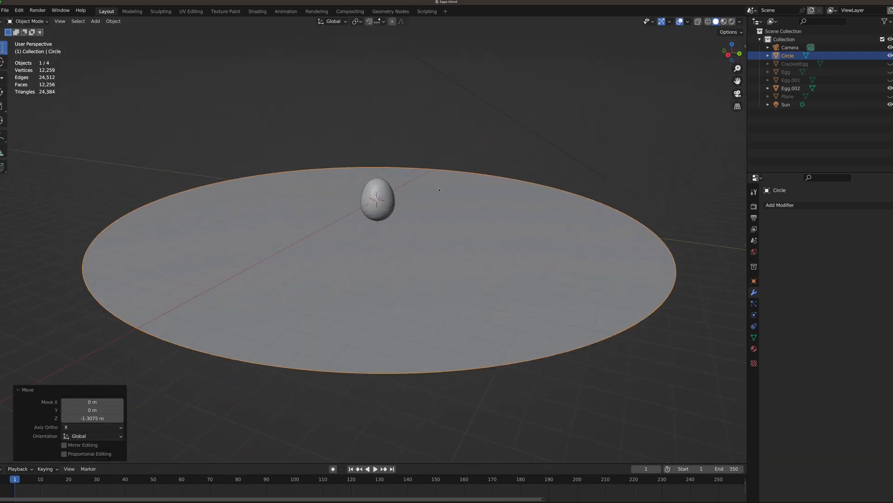
key("ctrl+a")
left_click(194, 132)
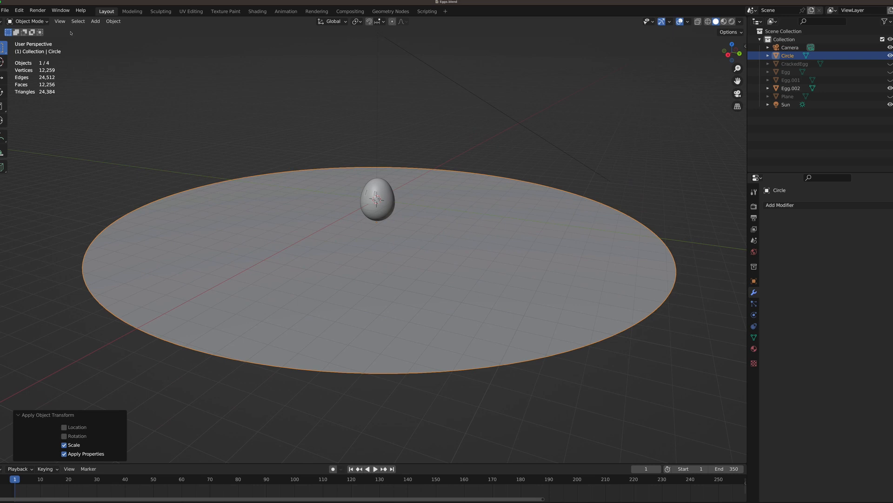
left_click(113, 21)
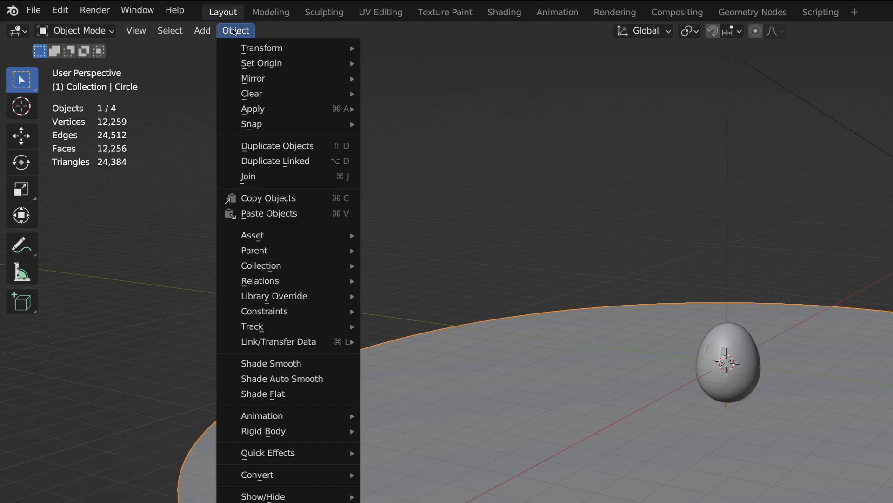
mouse_move(264, 106)
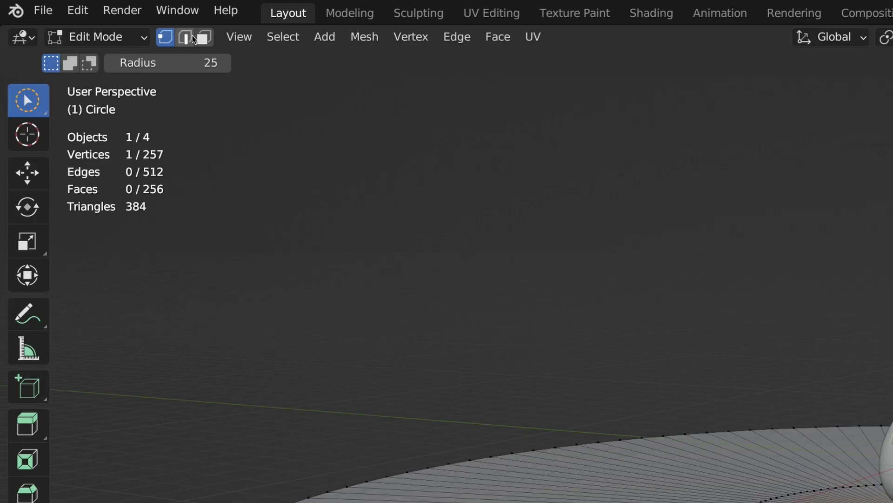
Select all the disc's faces in face mode and extrude them downward into a thin slab, then return to Object Mode.
left_click(71, 22)
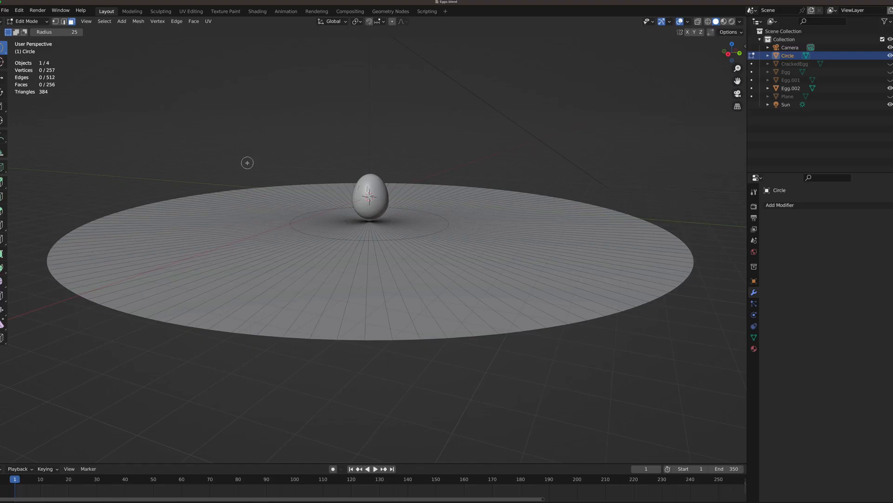
key("a")
scroll(247, 163, "up", 1)
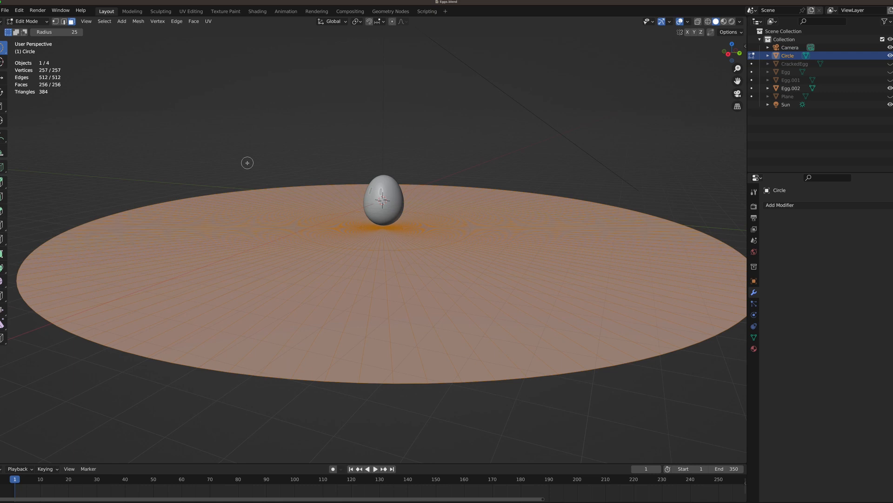
key("e")
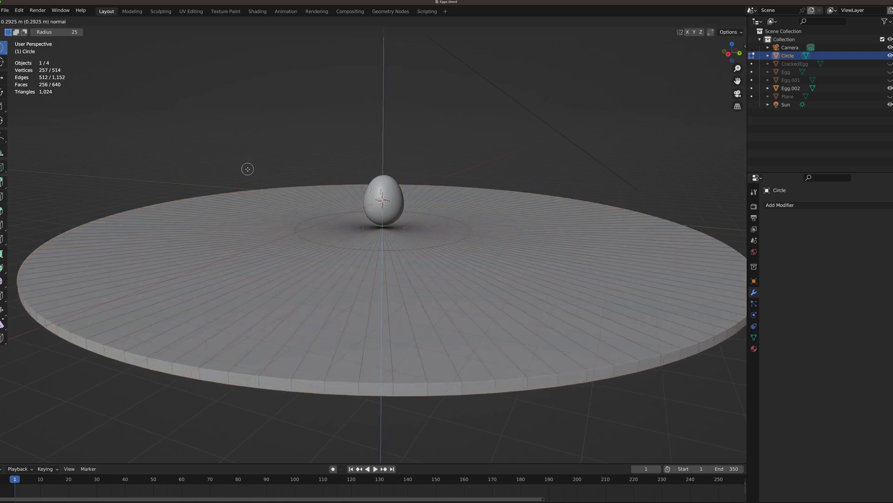
left_click(247, 171)
key("Tab")
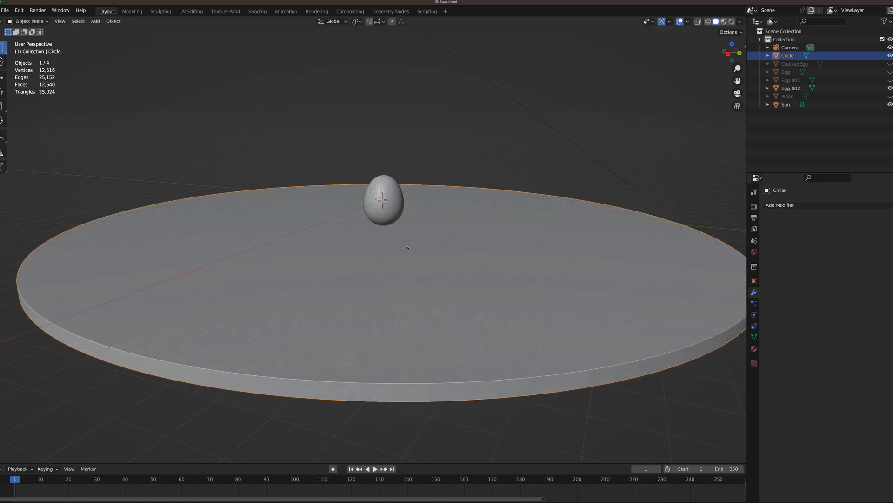
Shade the disc smooth and enable Auto Smooth in its normals settings so the rim stays crisp.
right_click(407, 248)
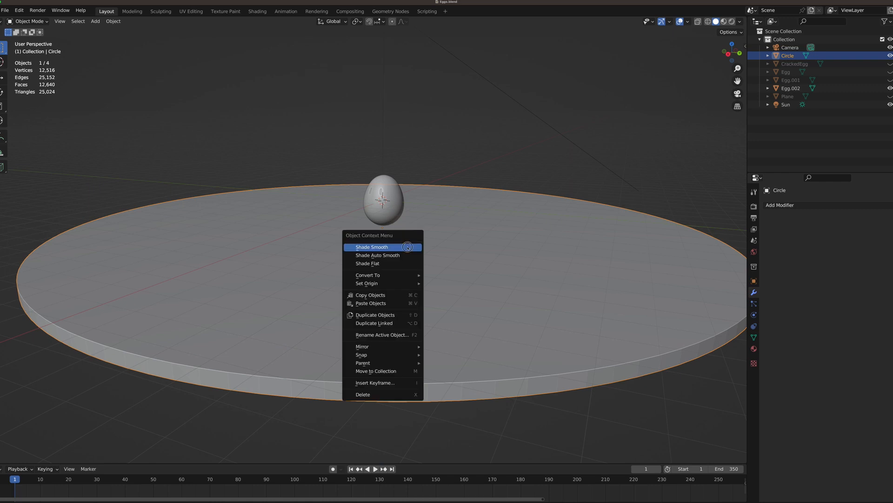
left_click(408, 247)
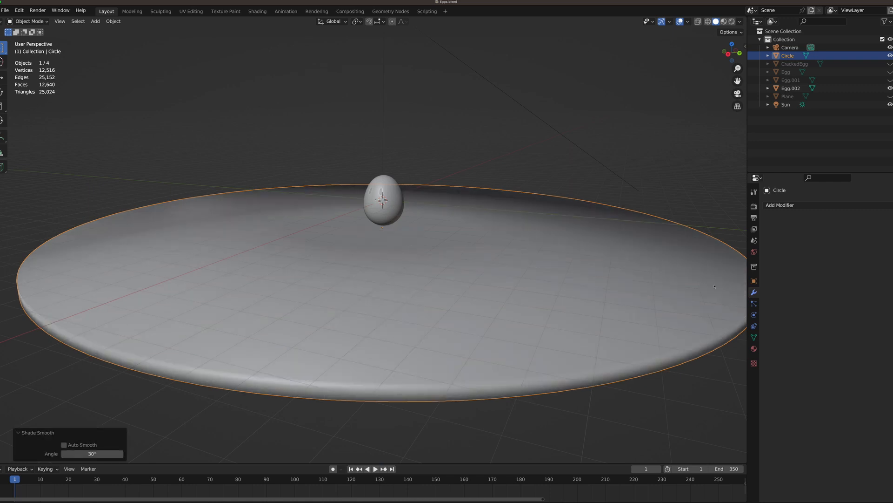
left_click(754, 337)
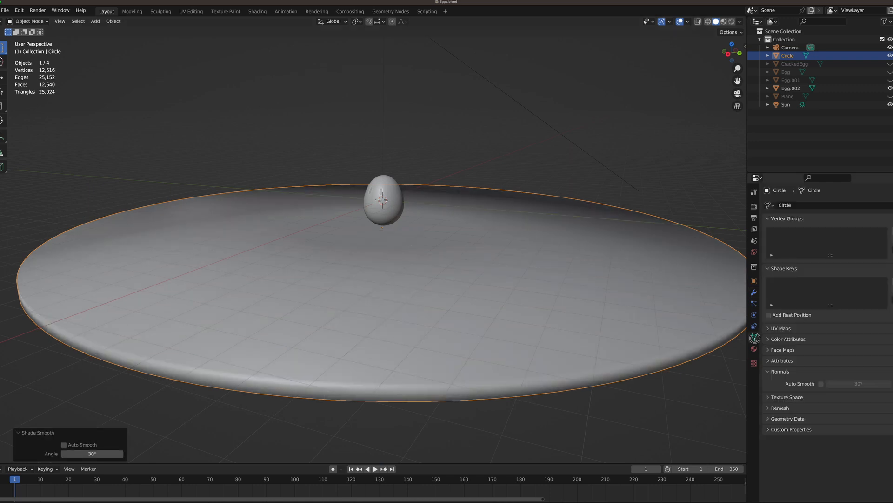
left_click(821, 384)
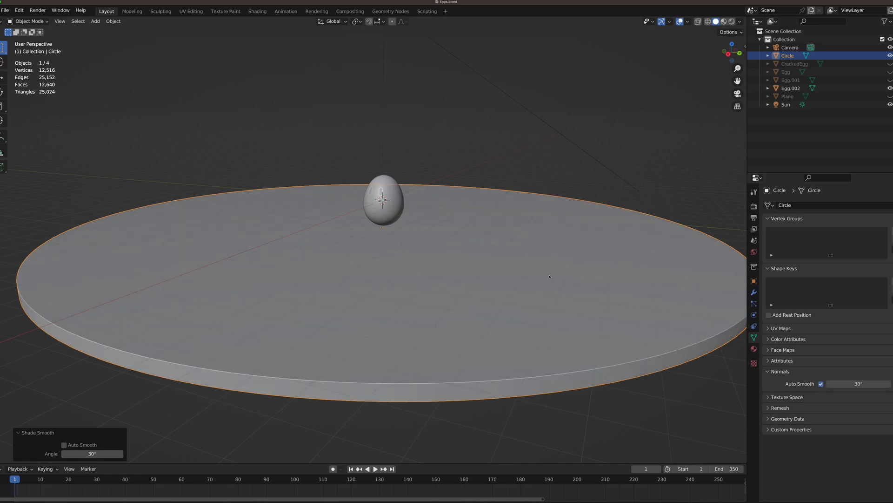
Add a Bezier circle at the world origin and enlarge its radius to 11.3 m.
middle_click_drag(549, 276, 462, 225)
key("shift+a")
mouse_move(460, 224)
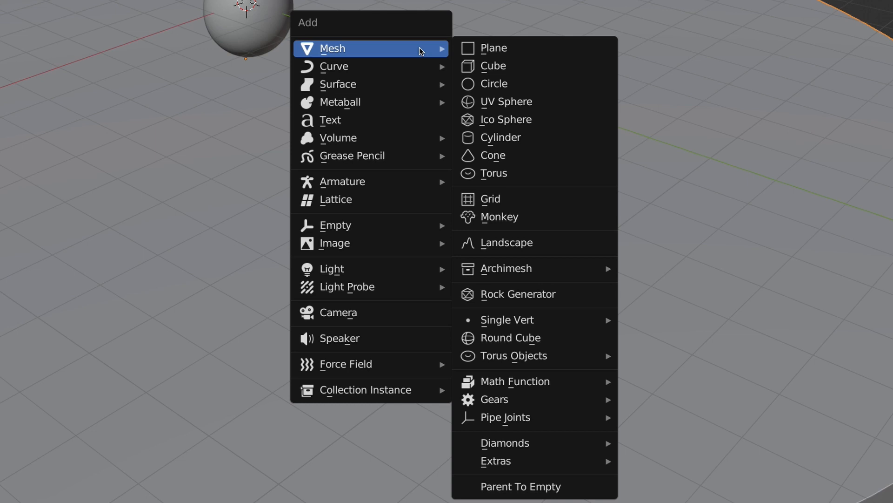
mouse_move(417, 65)
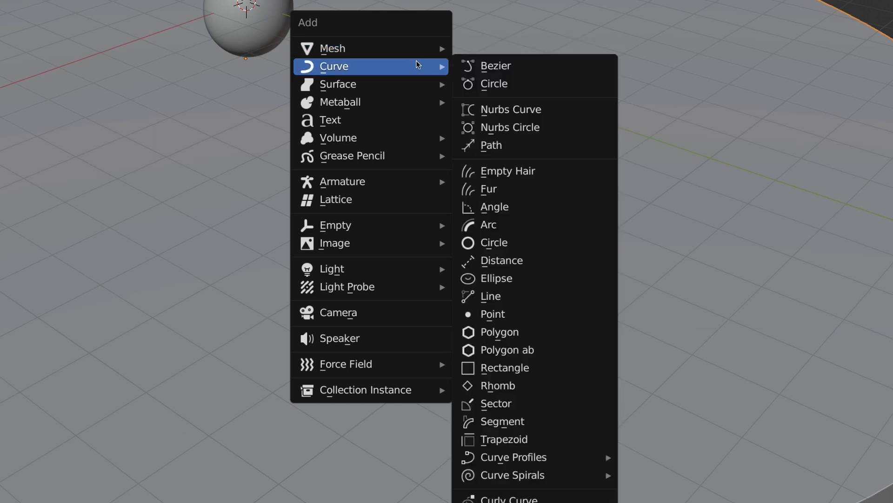
left_click(531, 76)
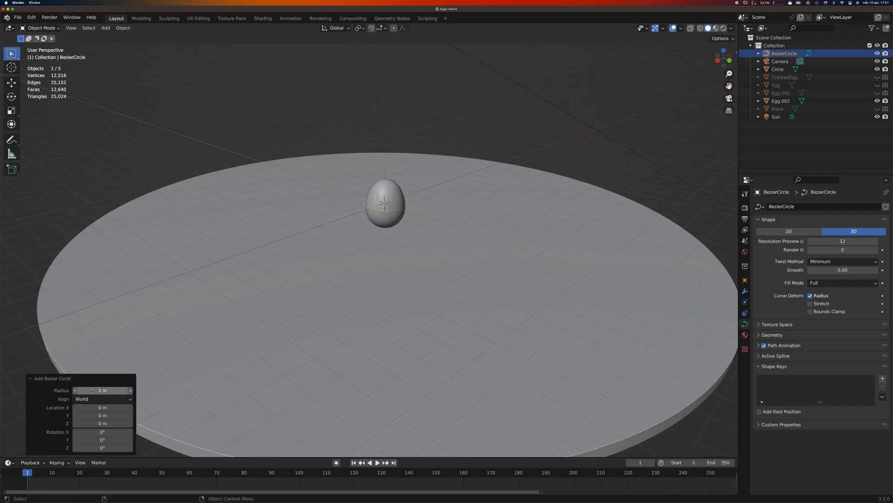
left_click_drag(91, 390, 209, 394)
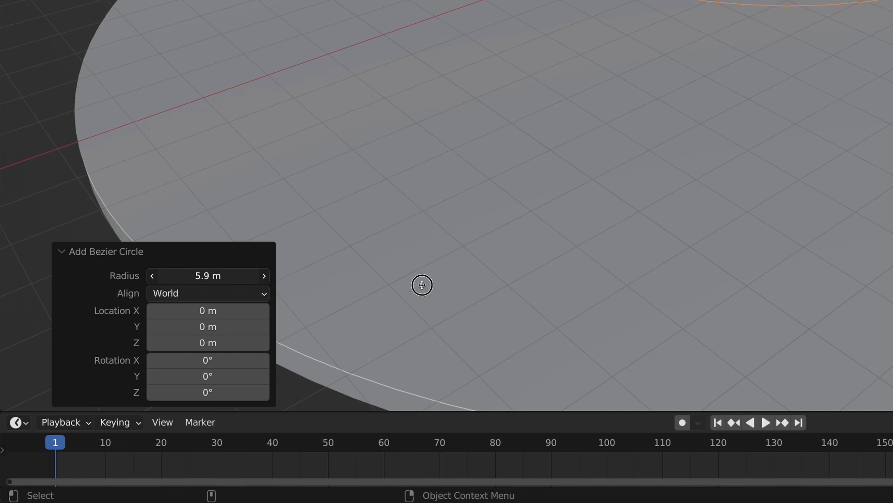
left_click_drag(422, 284, 675, 298)
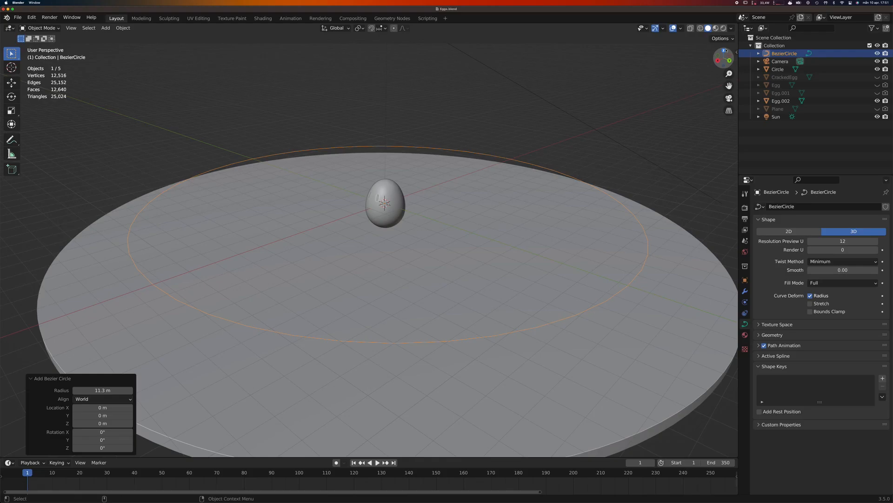
In top view, increase the new Bezier circle's radius to 13.1 m so it runs just inside the disc's rim.
left_click(726, 50)
scroll(551, 167, "down", 9)
middle_click_drag(519, 209, 453, 291, "shift")
scroll(479, 235, "up", 1)
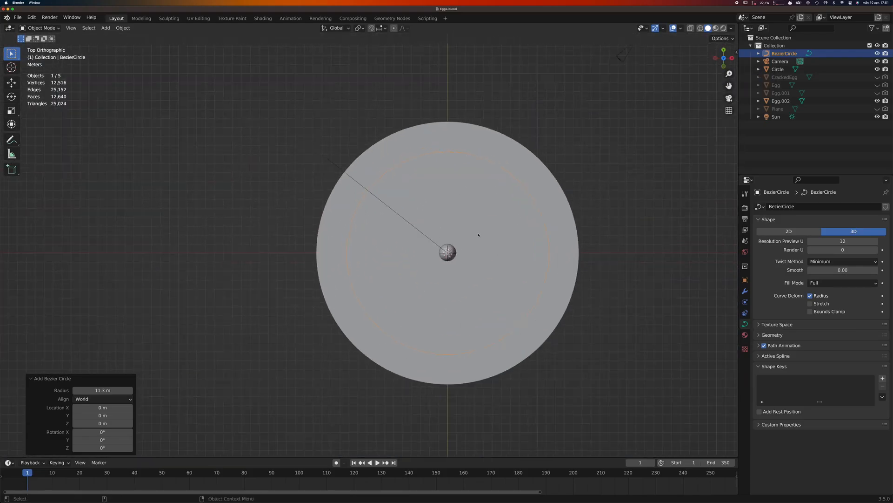
scroll(478, 235, "up", 2)
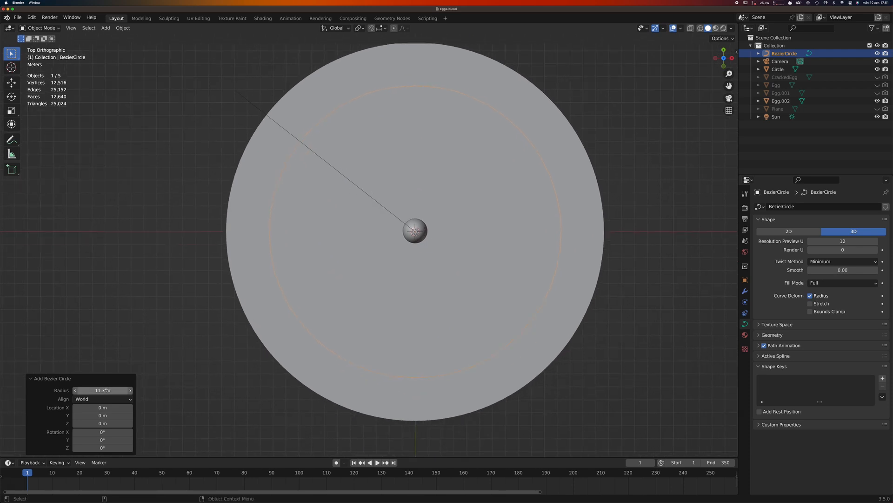
left_click_drag(114, 390, 150, 394)
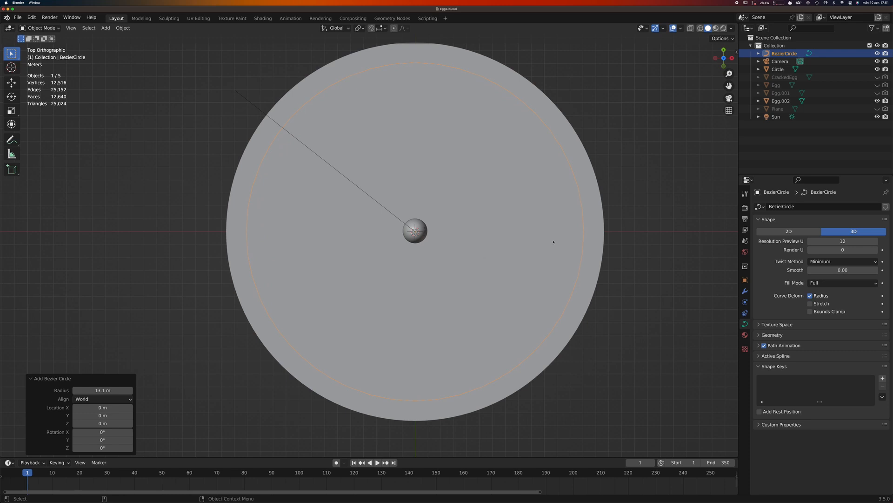
From the front orthographic view, lower the Bezier circle about 1.25 m along Z to the disc's top surface.
middle_click_drag(554, 242, 521, 139)
scroll(521, 140, "up", 3)
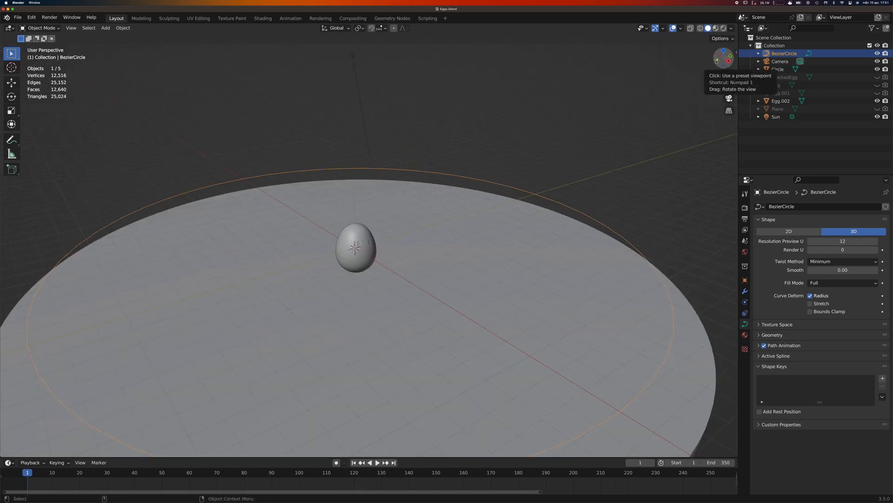
left_click(717, 61)
key("g")
key("z")
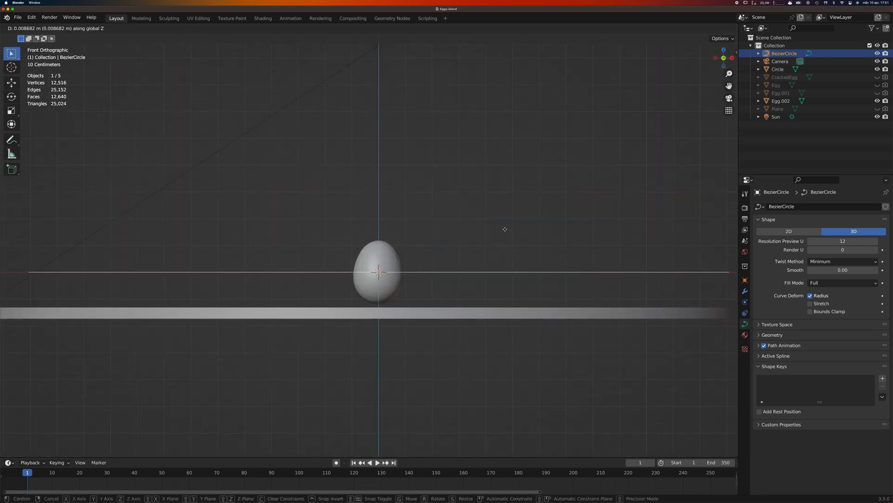
left_click(501, 262)
Select the egg and, in top view, move it about 13 m along Y onto the Bezier circle.
middle_click_drag(500, 261, 410, 250)
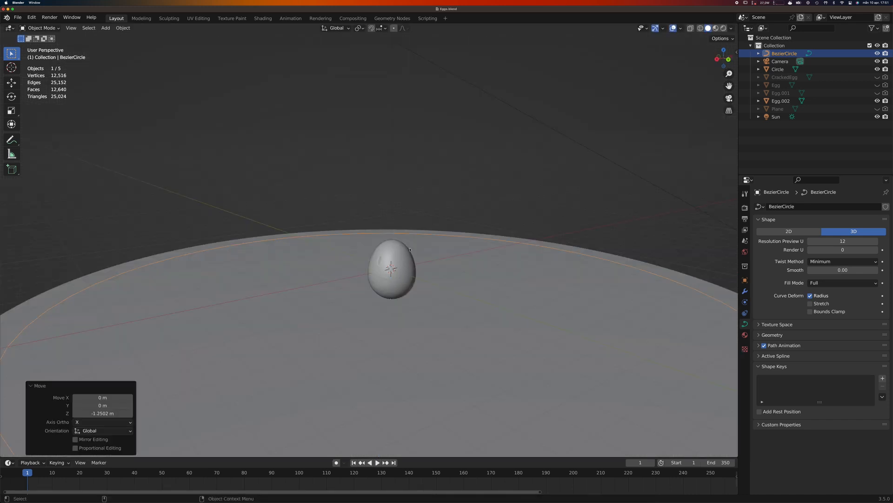
left_click(405, 256)
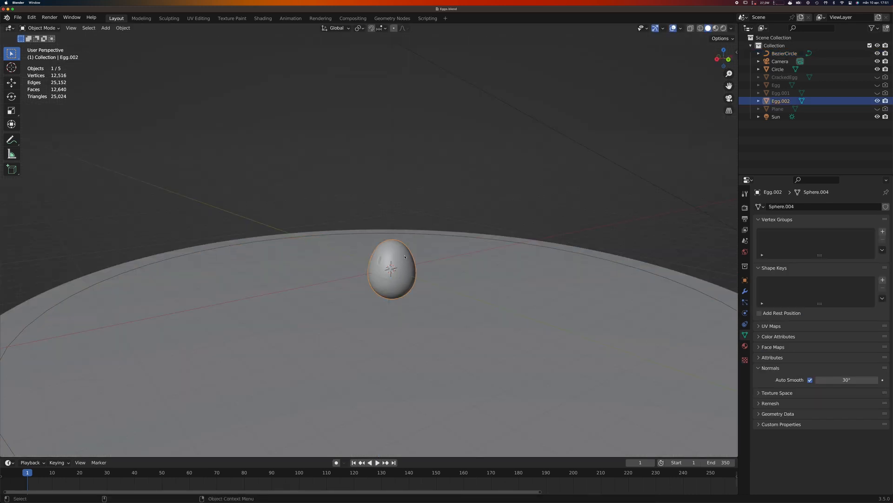
left_click(724, 50)
scroll(590, 193, "down", 3)
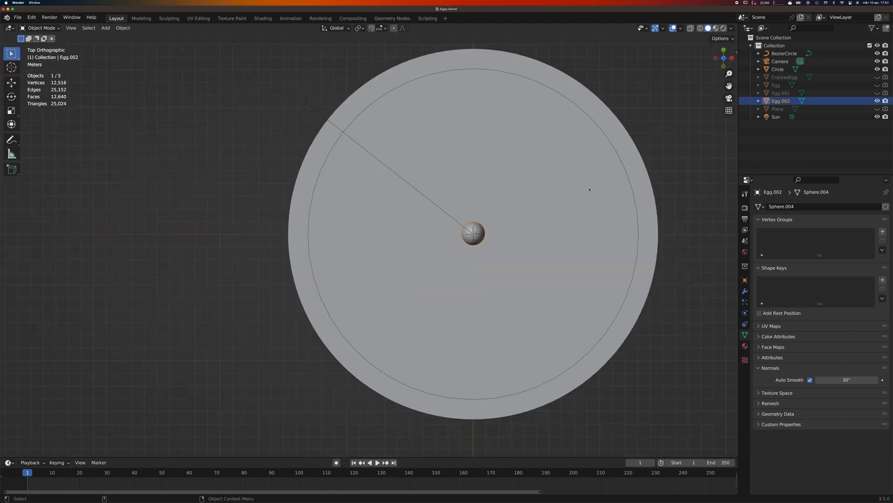
middle_click_drag(591, 194, 512, 257, "shift")
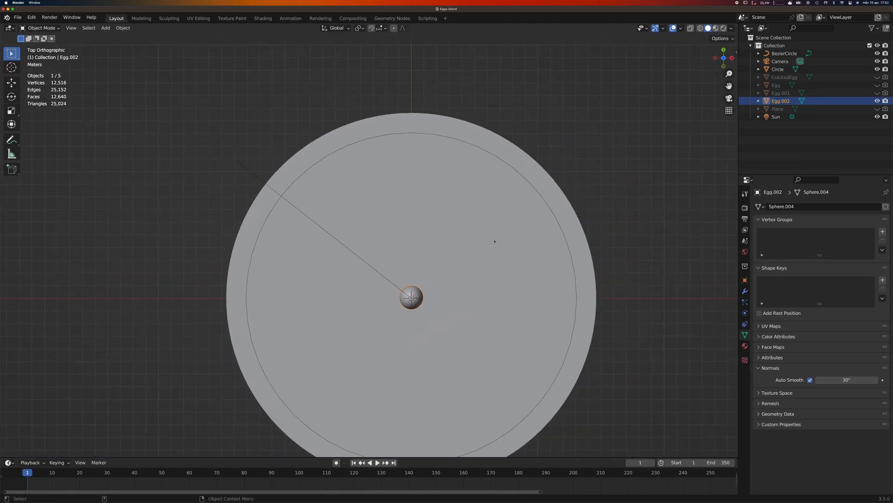
key("g")
key("y")
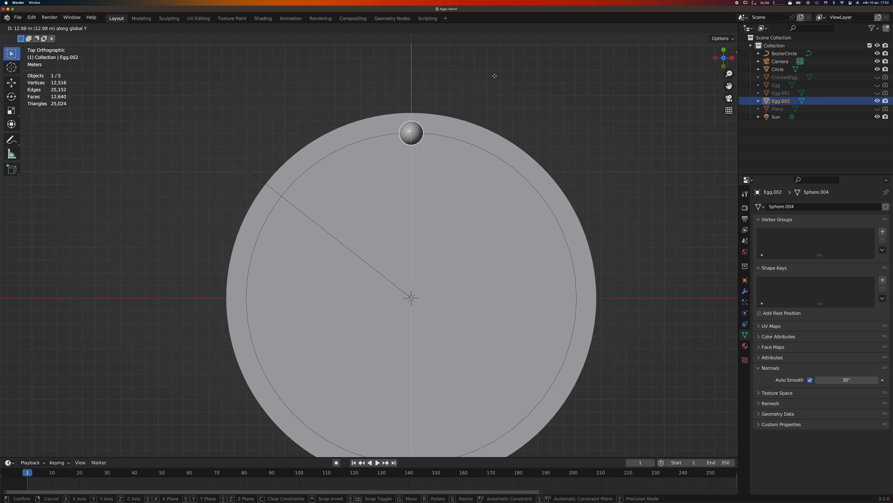
left_click(494, 77)
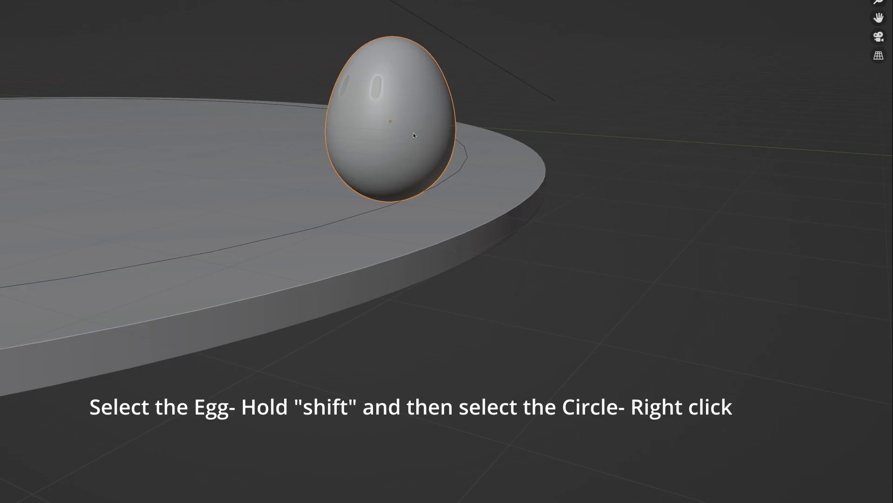
Parent the egg to the Bezier circle using the Object parent type.
left_click(380, 211, "shift")
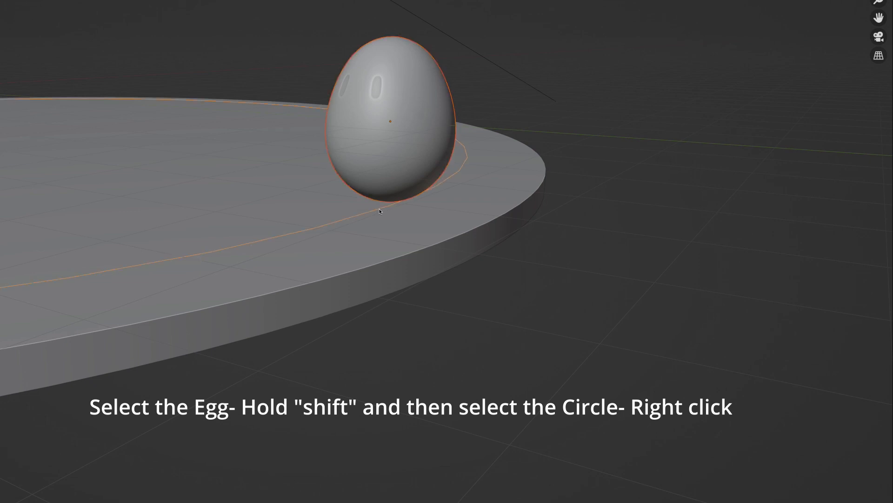
right_click(281, 205)
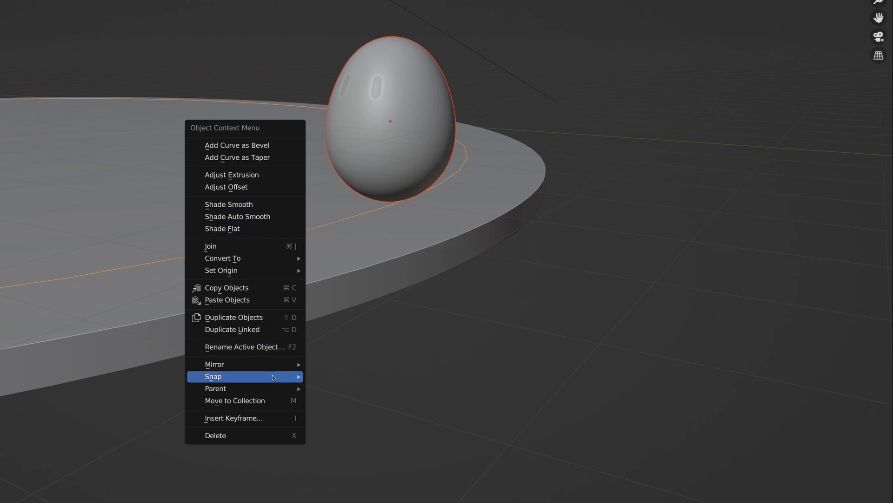
mouse_move(272, 384)
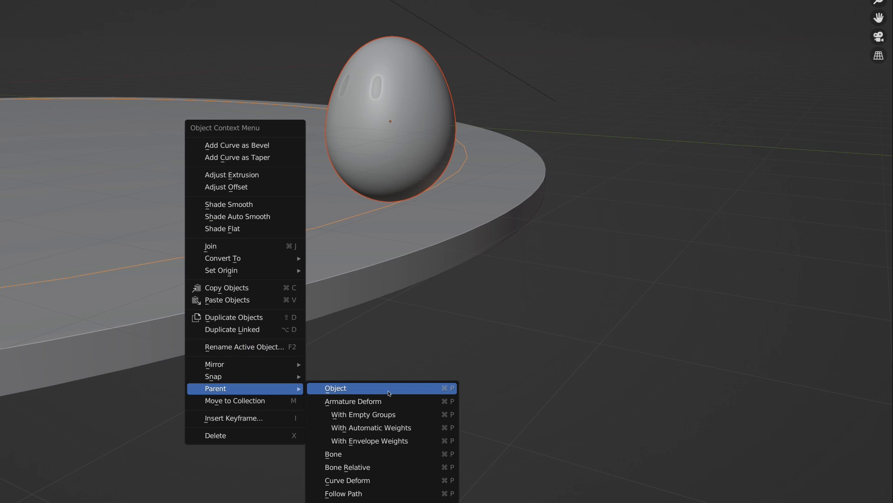
left_click(389, 393)
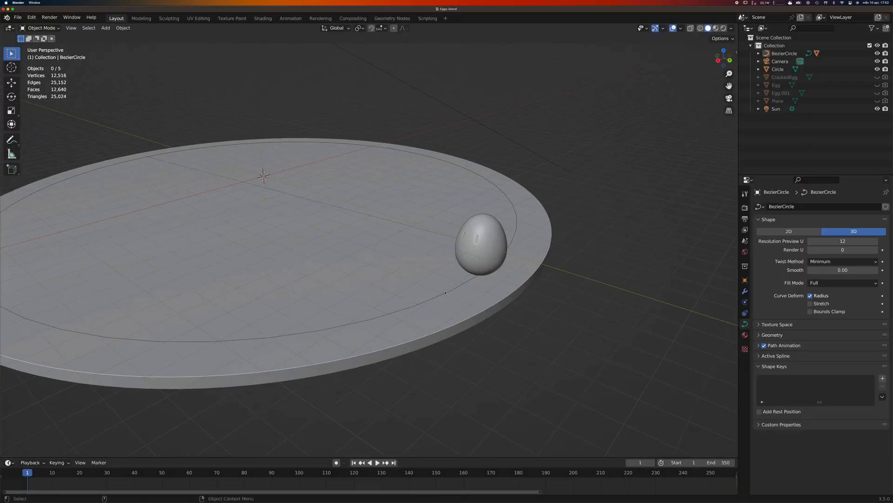
Select the Bezier circle and check that the egg follows it with a trial move and a trial Z rotation, cancelling both.
left_click(443, 295)
key("g")
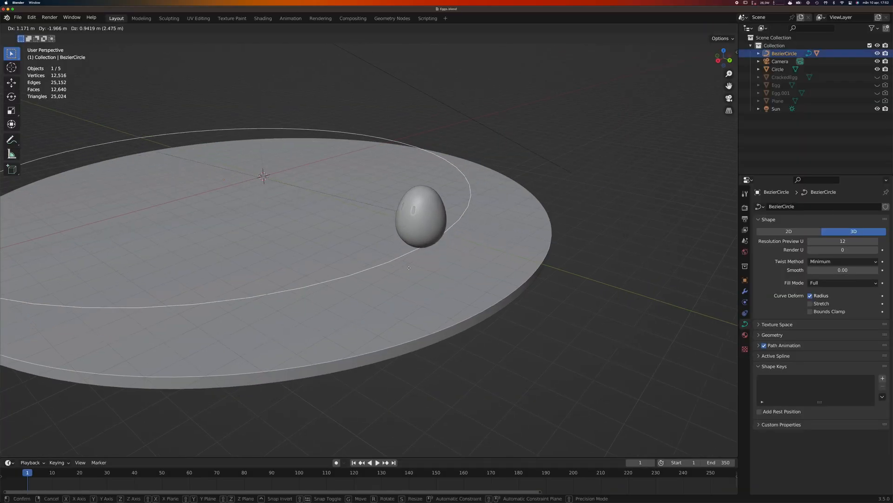
right_click(443, 277)
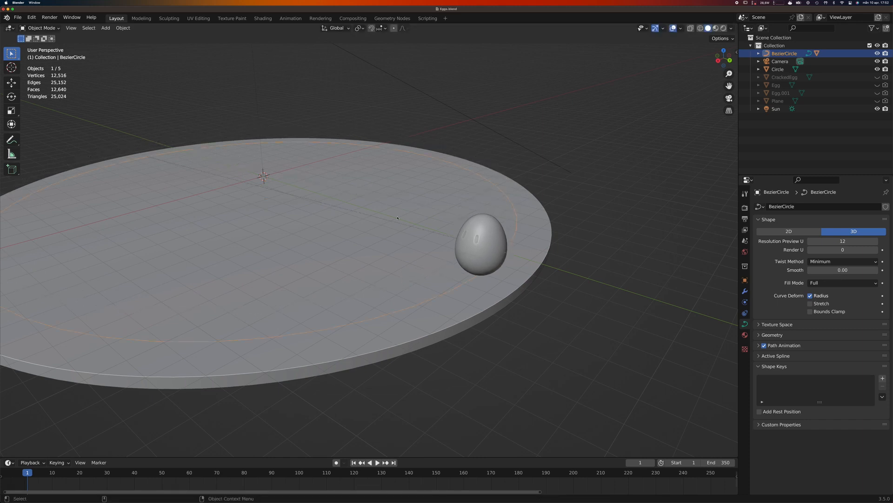
key("r")
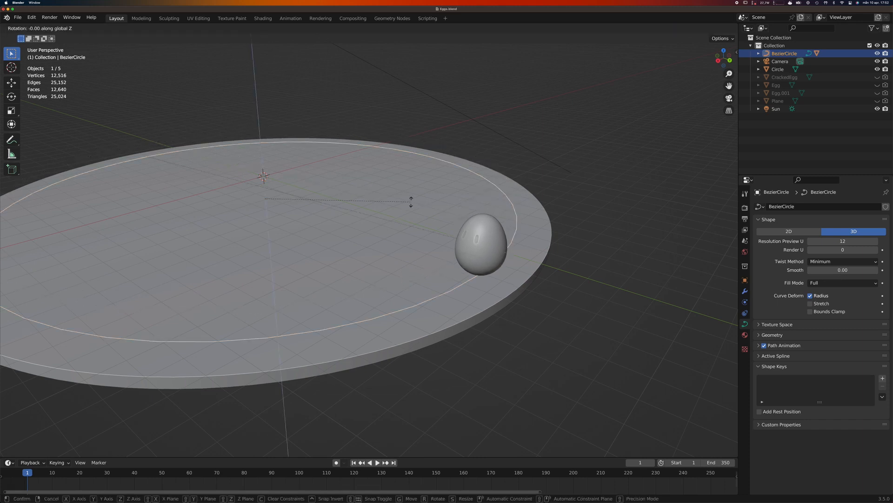
key("z")
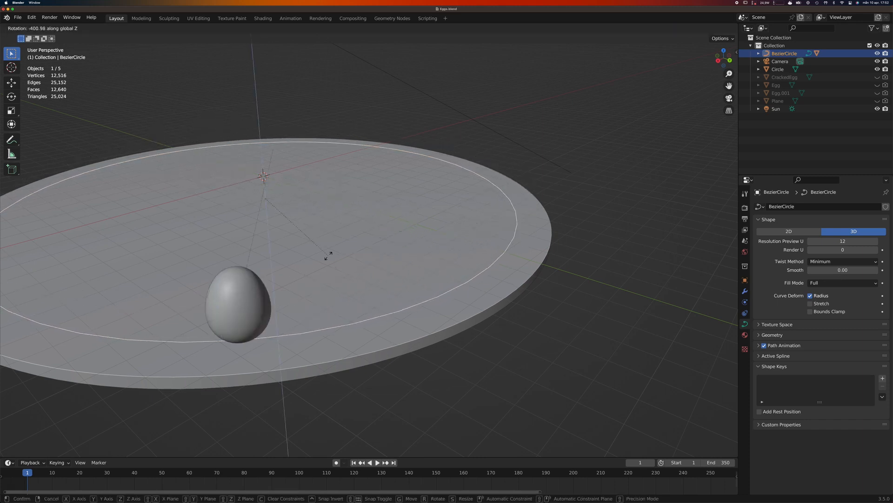
right_click(414, 235)
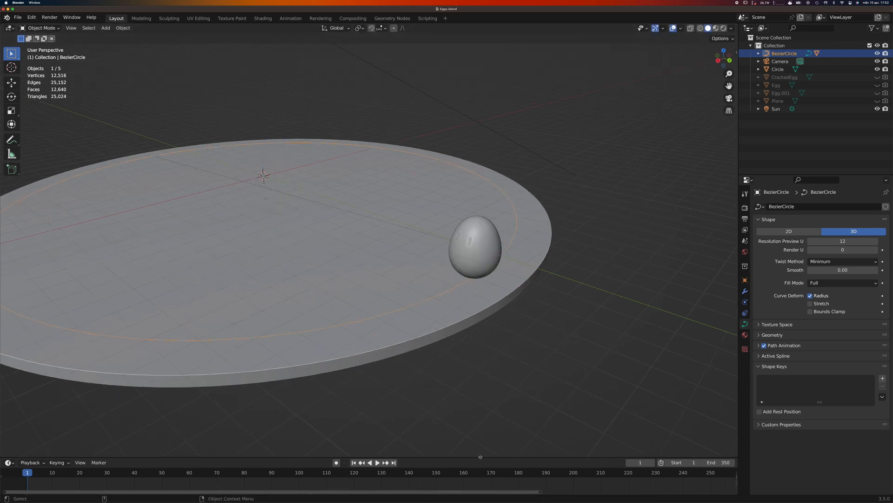
Enlarge the timeline area and insert a Rotation keyframe for the Bezier circle at frame 1.
left_click_drag(480, 456, 488, 411)
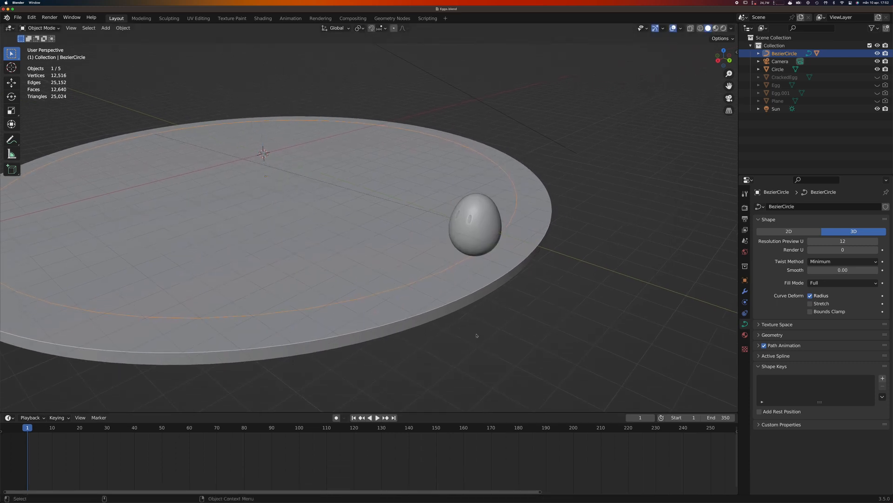
key("i")
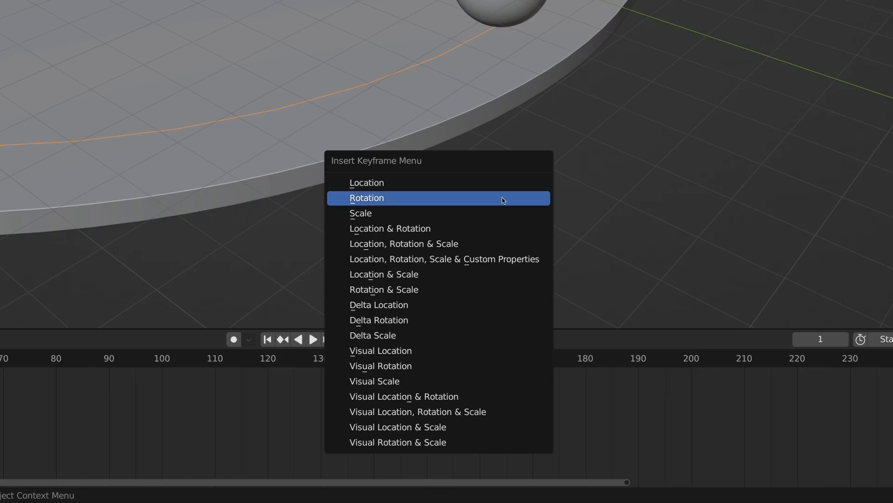
left_click(504, 200)
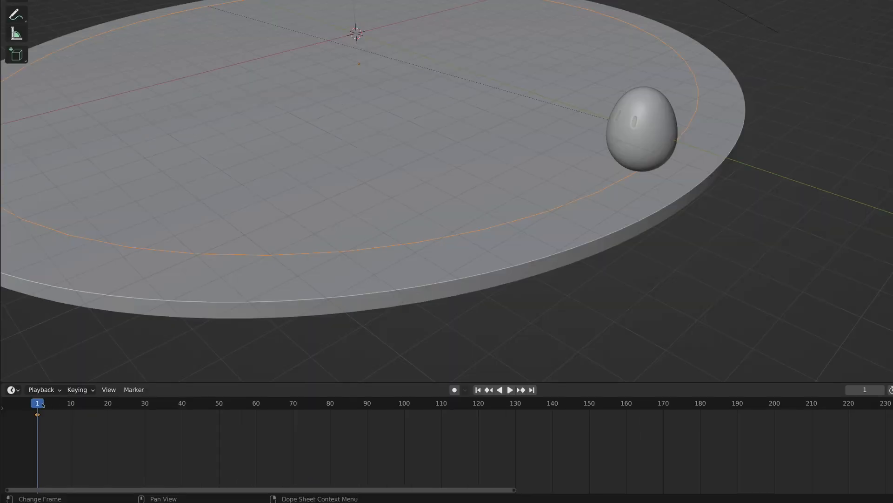
At frame 100, set the Bezier circle's Z rotation to -360° and insert a Rotation keyframe.
left_click_drag(47, 419, 405, 435)
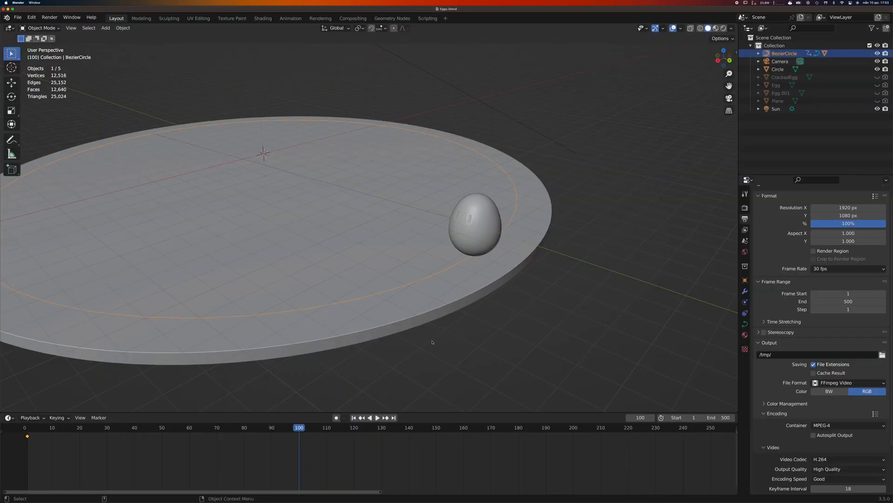
left_click(736, 52)
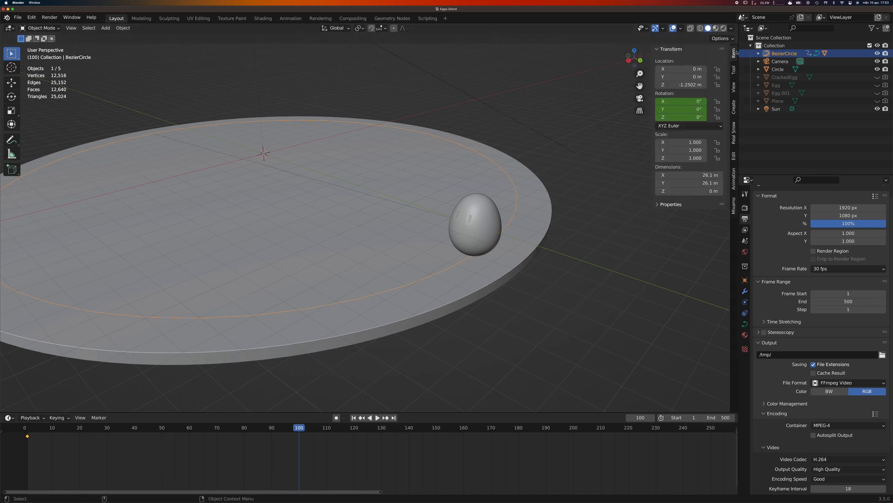
left_click(689, 117)
type("-")
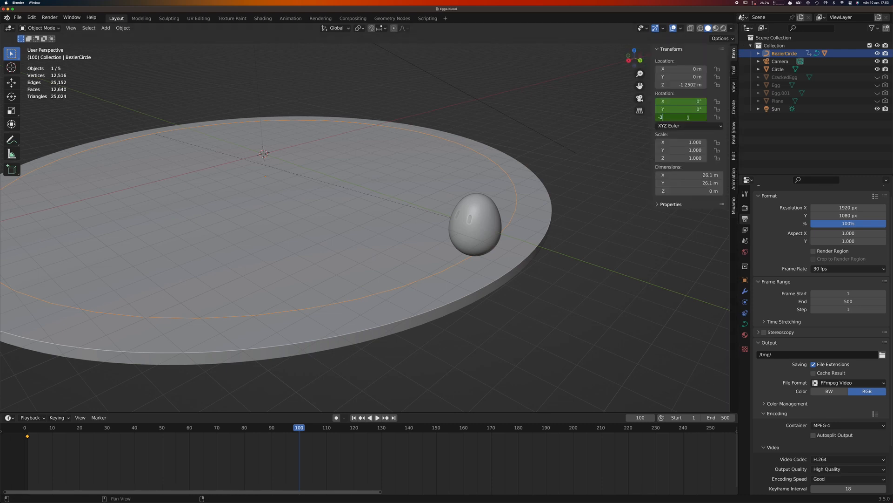
type("3")
type("6")
type("0")
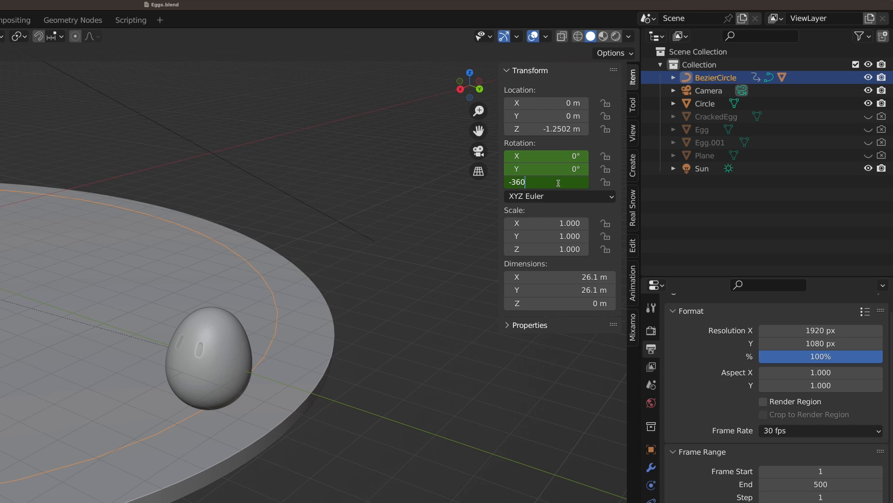
key("Return")
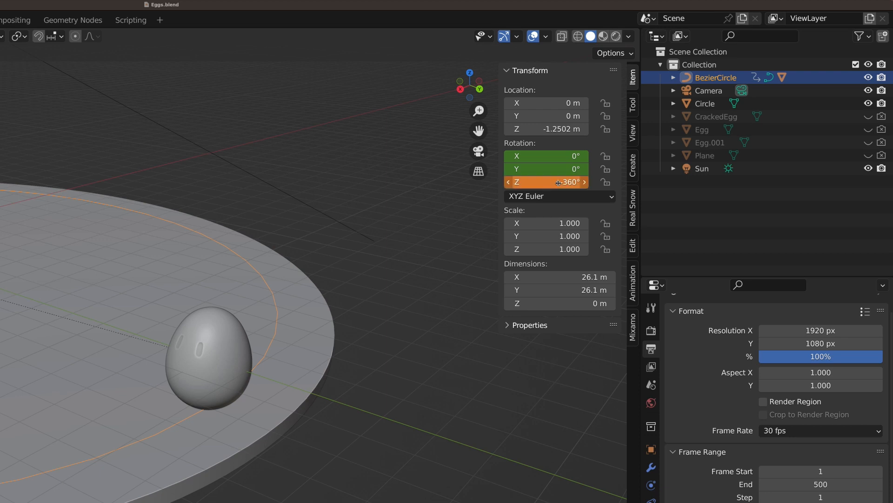
key("i")
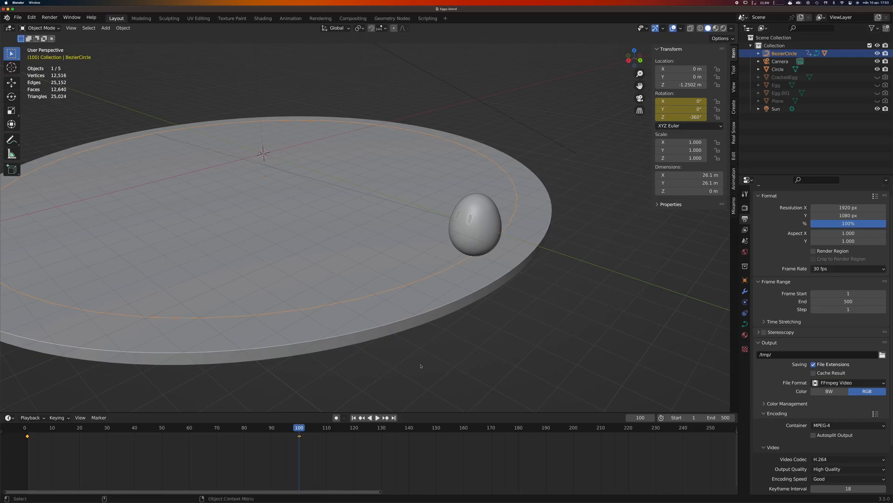
Play the animation from frame 1 to check the egg's lap around the disc, and go to frame 94.
left_click(354, 417)
key("space")
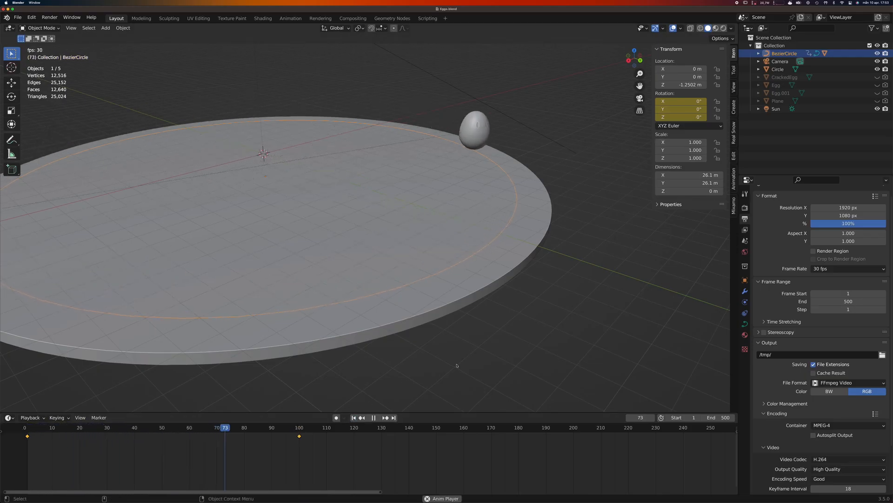
key("space")
left_click(282, 429)
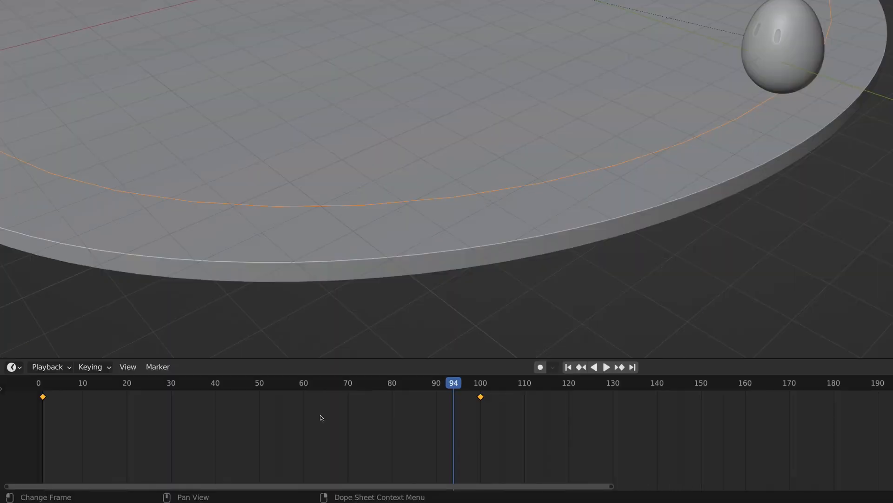
Set the interpolation mode of the Bezier circle's rotation keyframes to Linear.
right_click(200, 449)
mouse_move(200, 449)
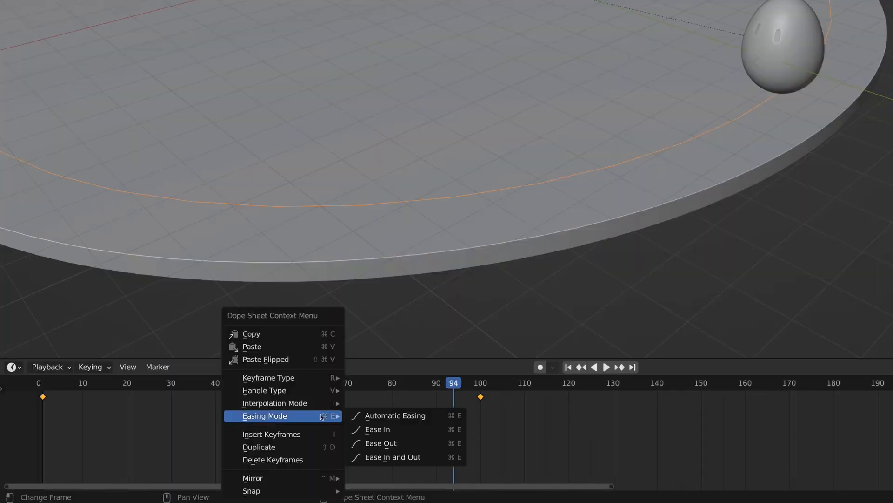
mouse_move(320, 409)
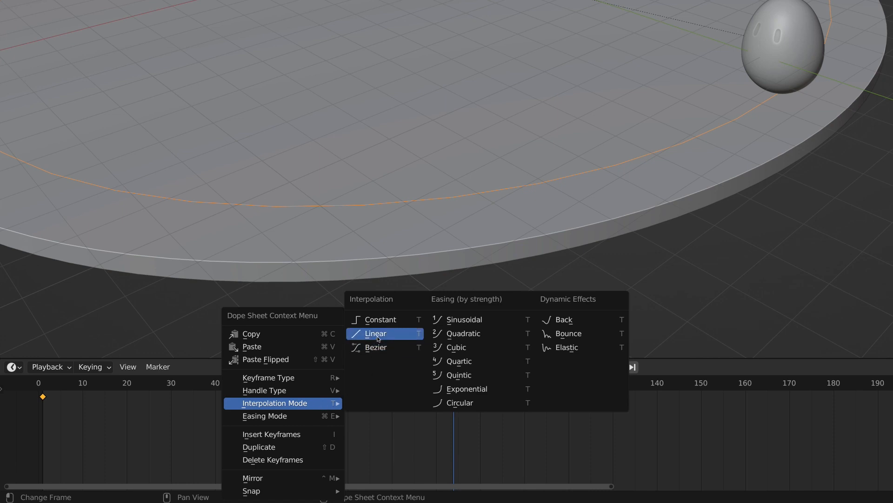
left_click(394, 334)
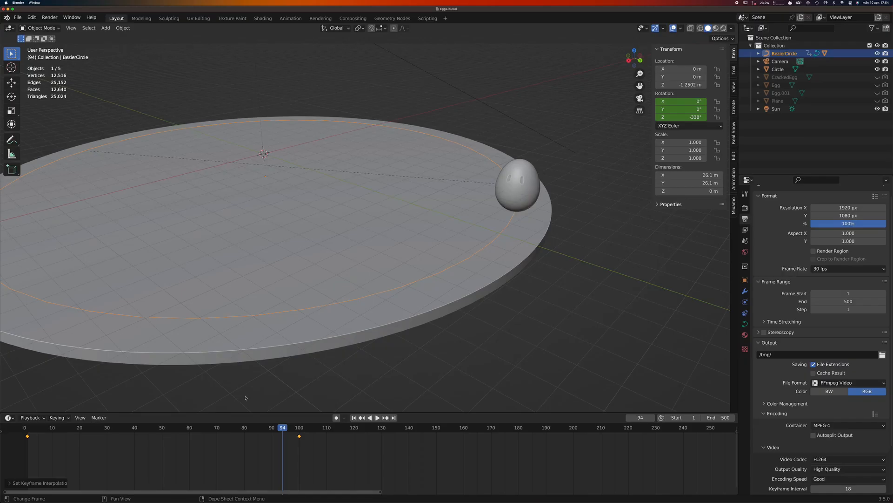
Replay the animation from frame 1 to check the linear motion, and return to the start frame.
left_click(353, 418)
key("space")
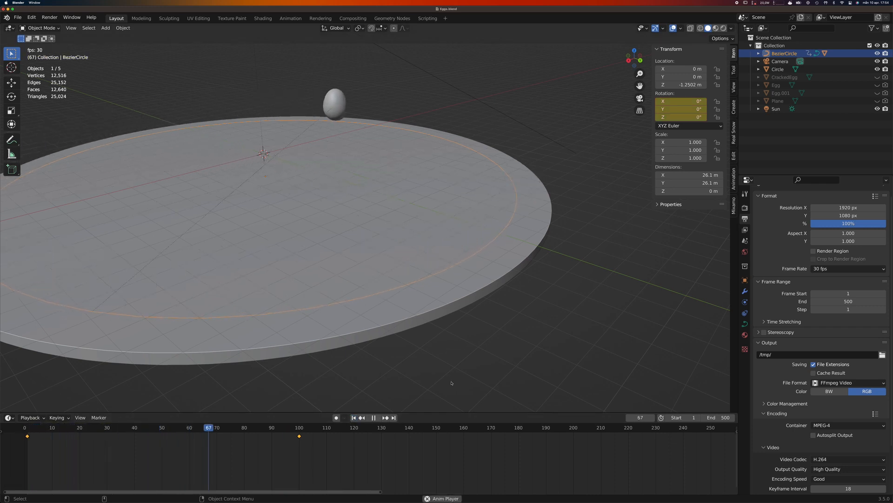
key("Escape")
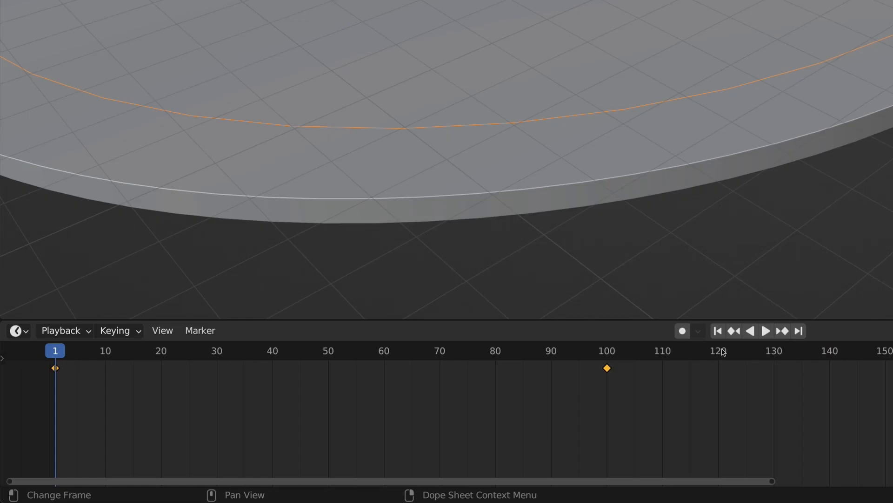
Change the timeline area to the Graph Editor and add a Cycles modifier to the Bezier circle's Z Euler Rotation curve.
left_click(24, 331)
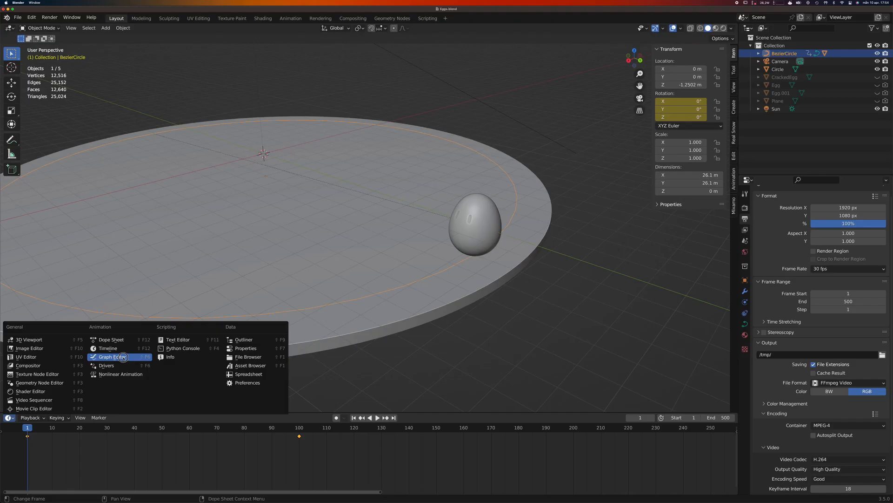
left_click(251, 211)
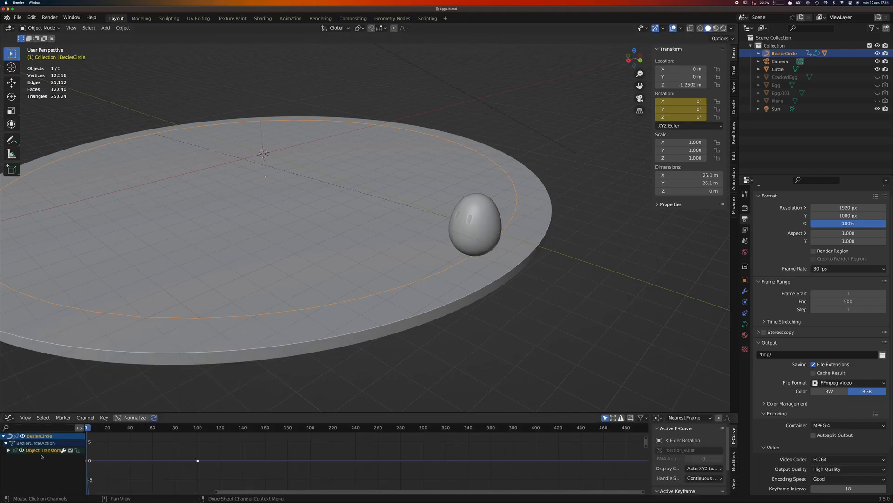
left_click(8, 450)
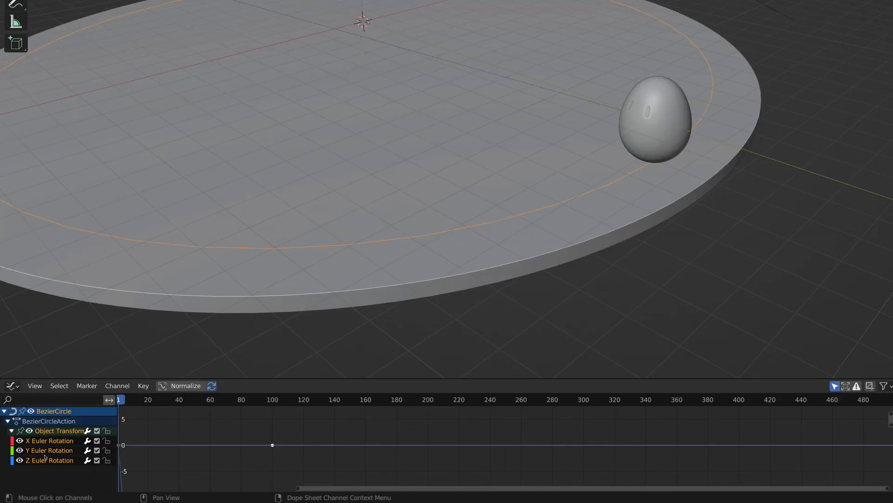
left_click(46, 462)
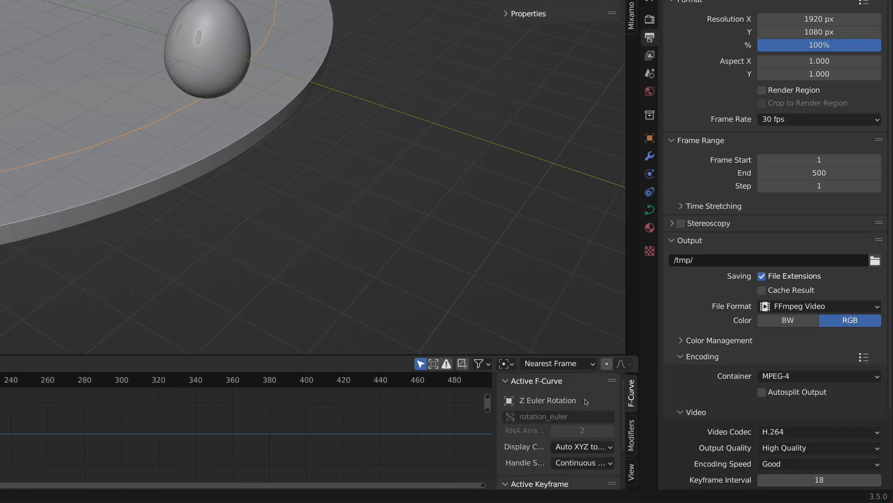
left_click(632, 433)
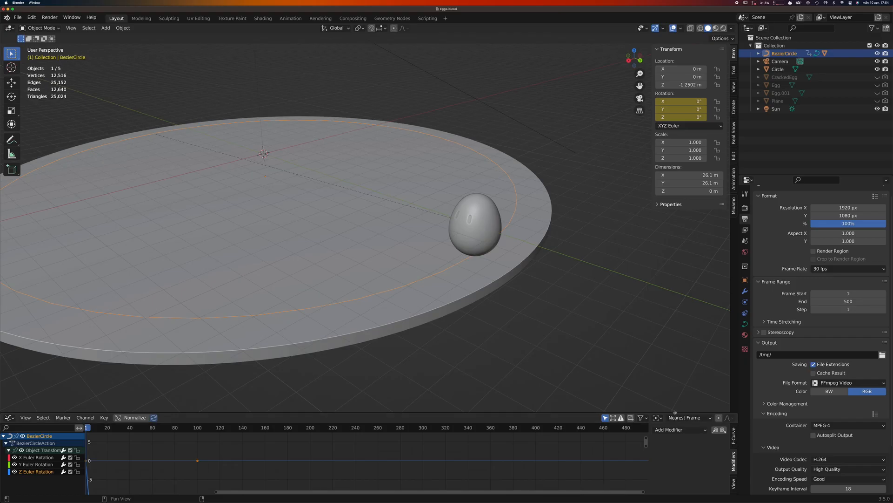
left_click(685, 414)
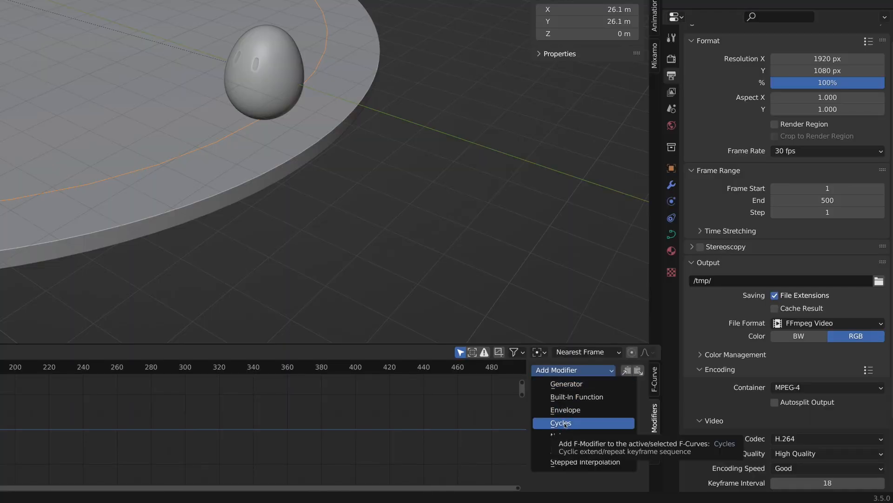
left_click(565, 424)
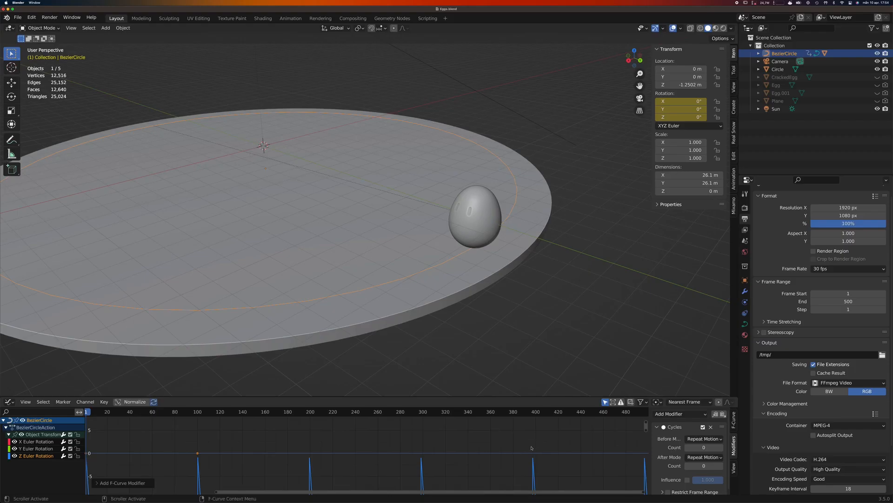
Examine the repeating Z rotation curve and play the animation past frame 200 to check the loop.
scroll(350, 421, "down", 9)
scroll(531, 449, "down", 10)
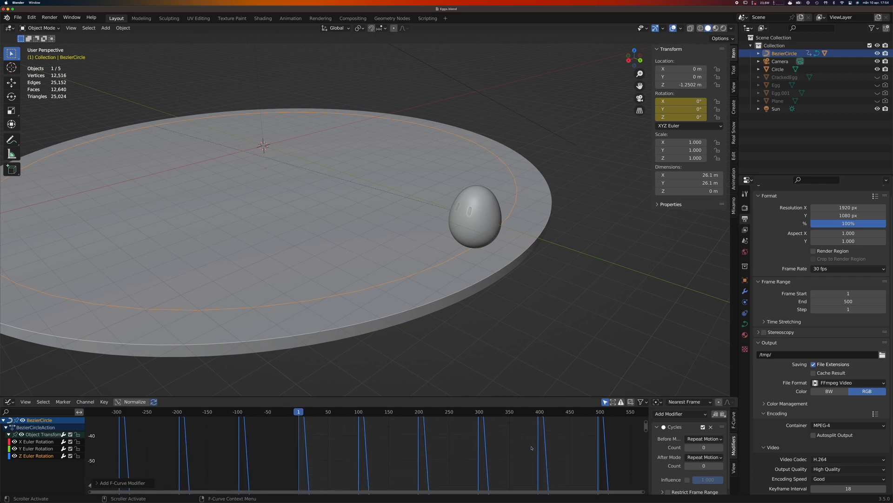
scroll(532, 449, "up", 10)
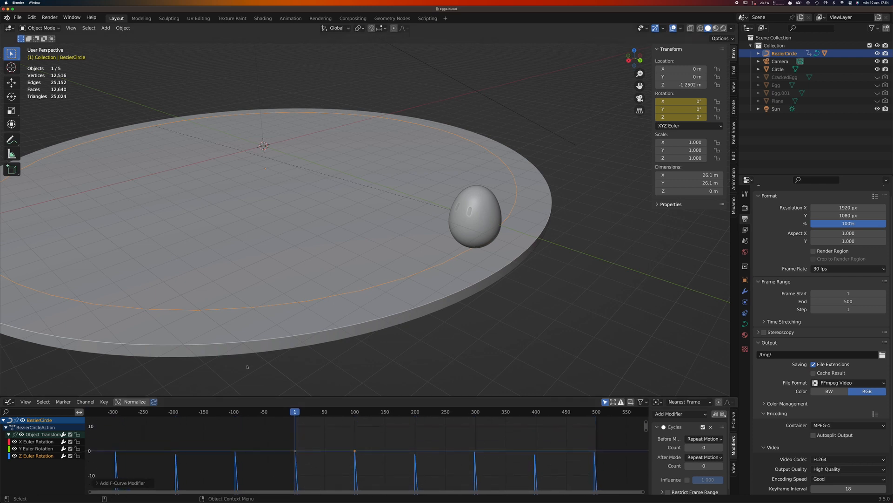
key("space")
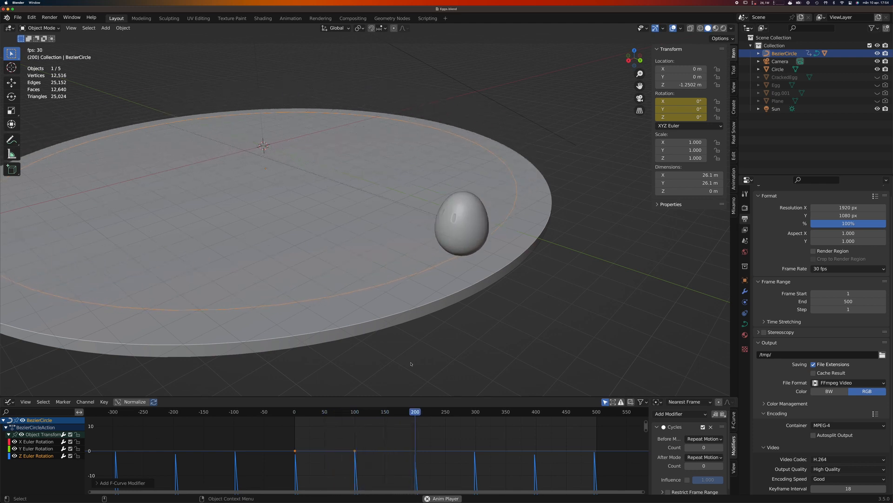
key("space")
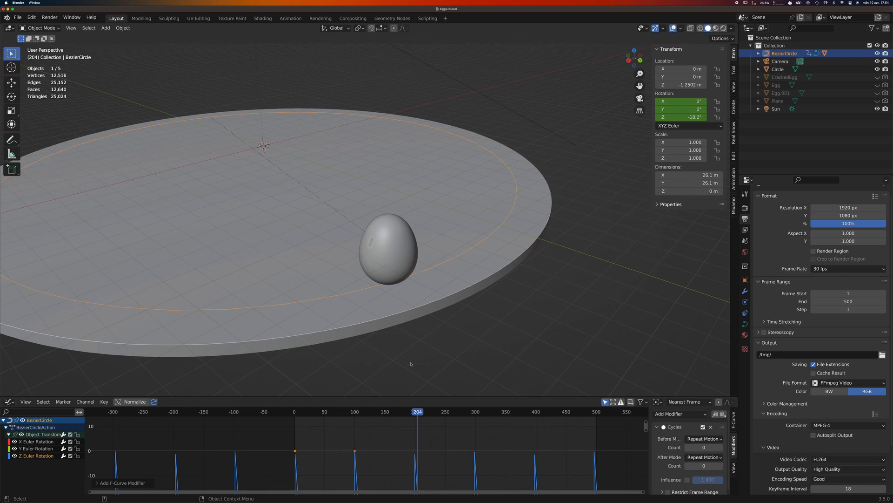
Change the Graph Editor area back to the Timeline.
left_click(10, 402)
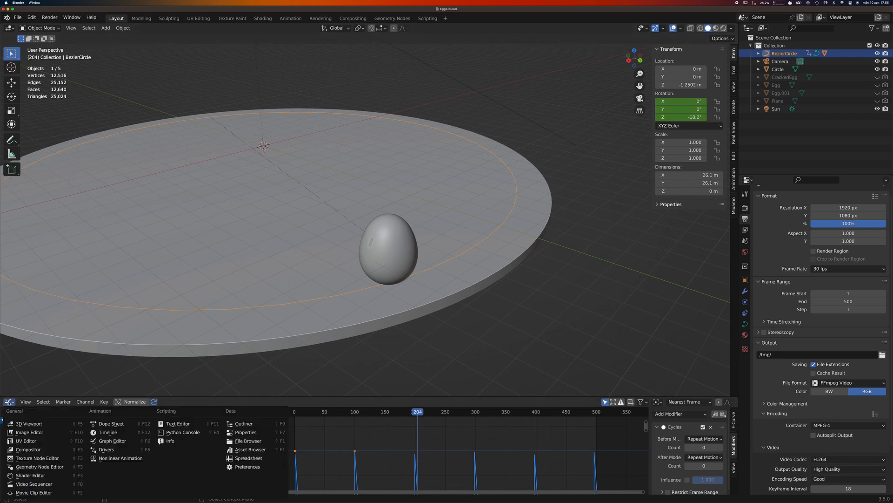
left_click(108, 432)
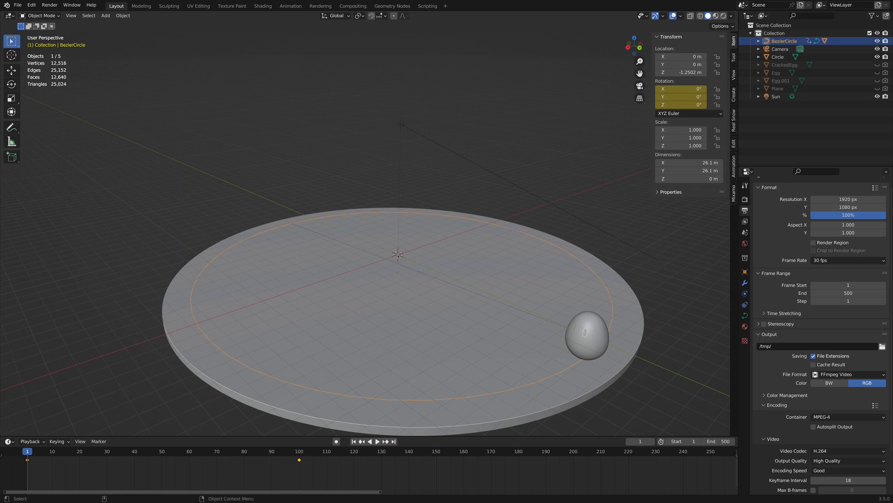
scroll(398, 255, "up", 5)
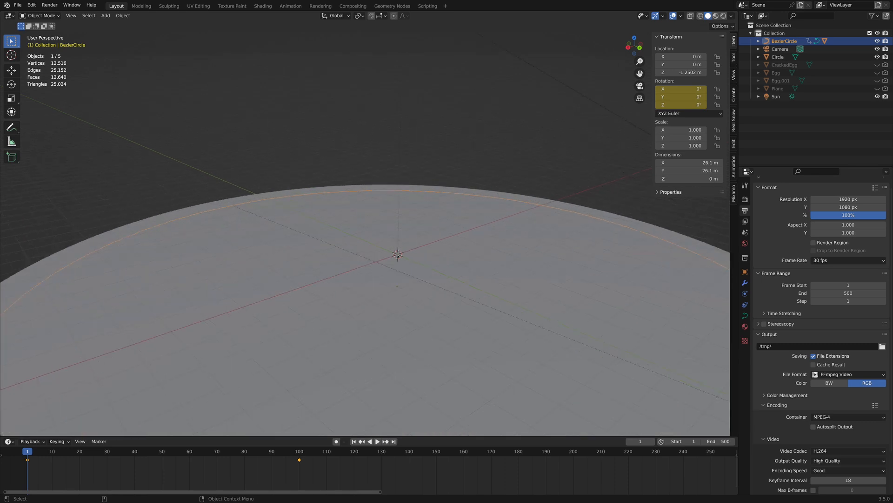
Add a cylinder mesh at the centre of the disc and rotate it 90° about the X axis.
key("shift+a")
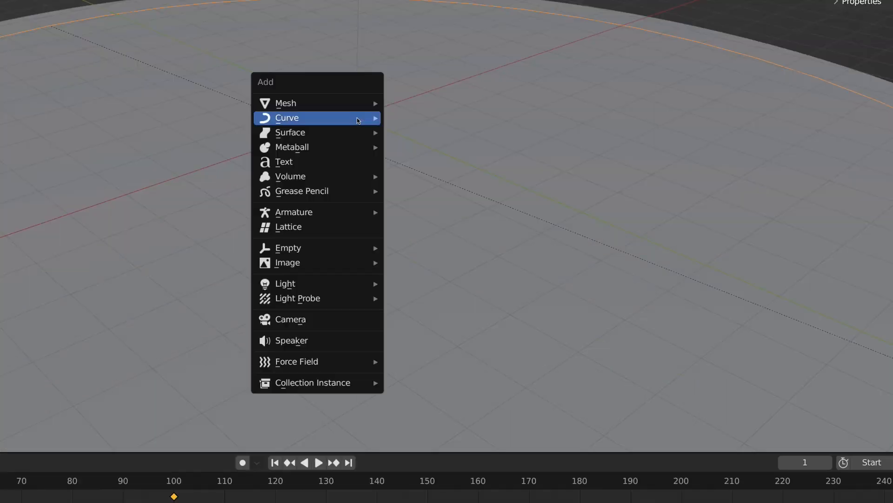
mouse_move(397, 250)
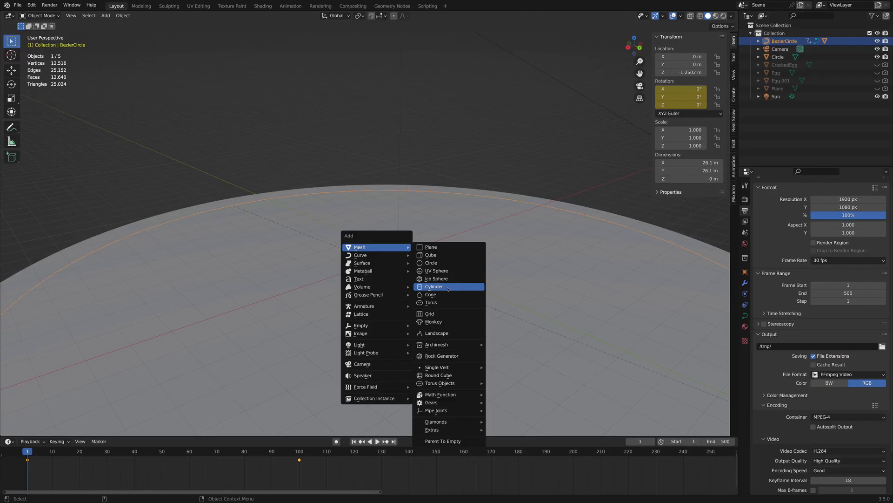
left_click(448, 177)
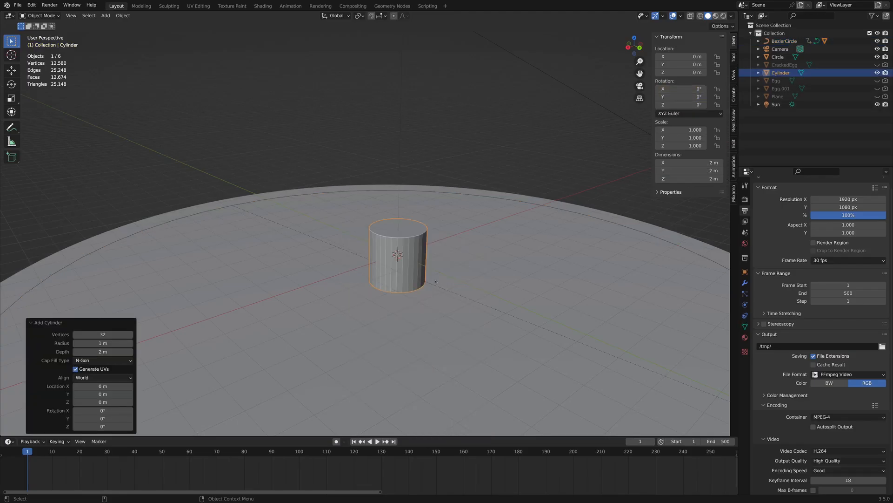
key("r")
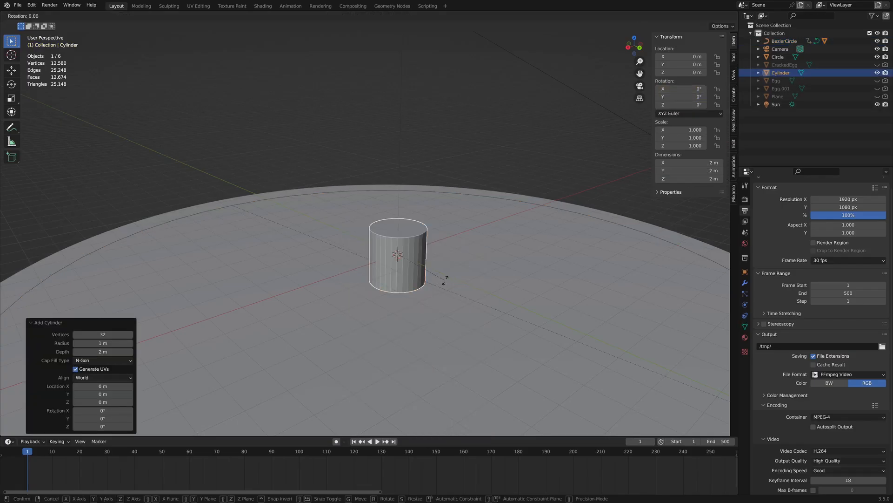
key("x")
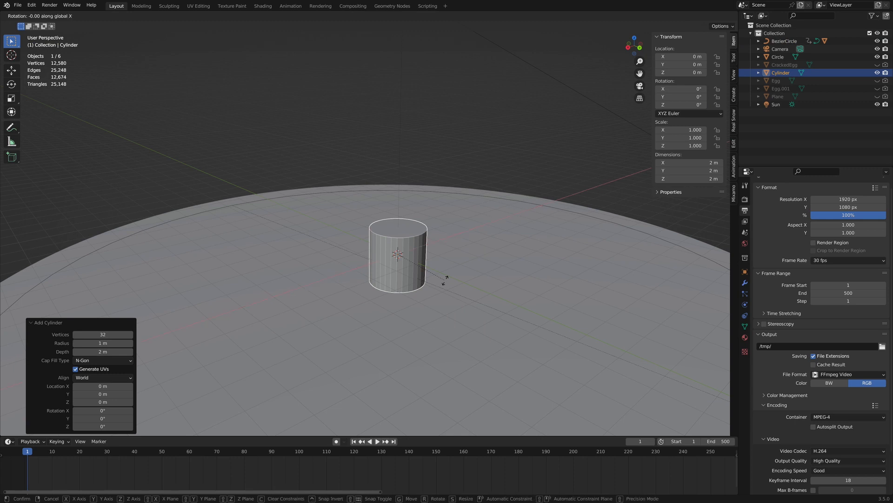
type("90")
key("Return")
middle_click_drag(386, 257, 416, 260)
Scale the cylinder uniformly to about 0.557, and flatten it along Y by a factor of about 0.416.
scroll(413, 266, "up", 3)
key("s")
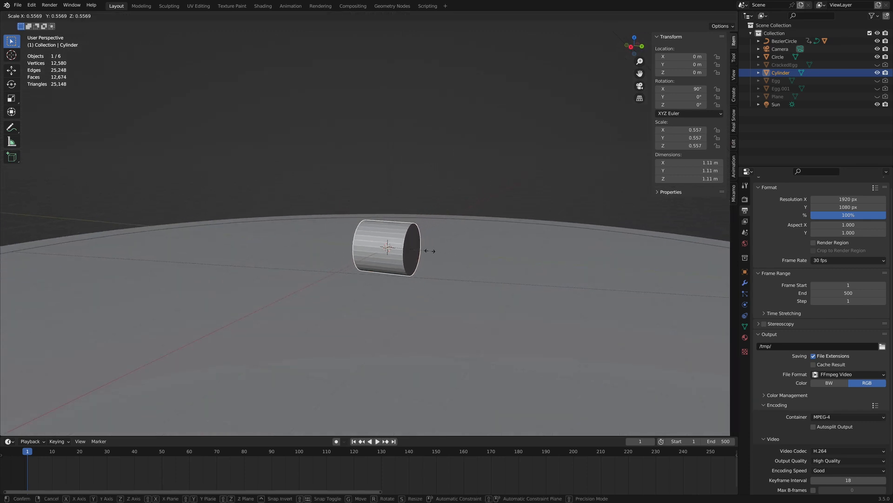
left_click(430, 251)
key("s")
key("y")
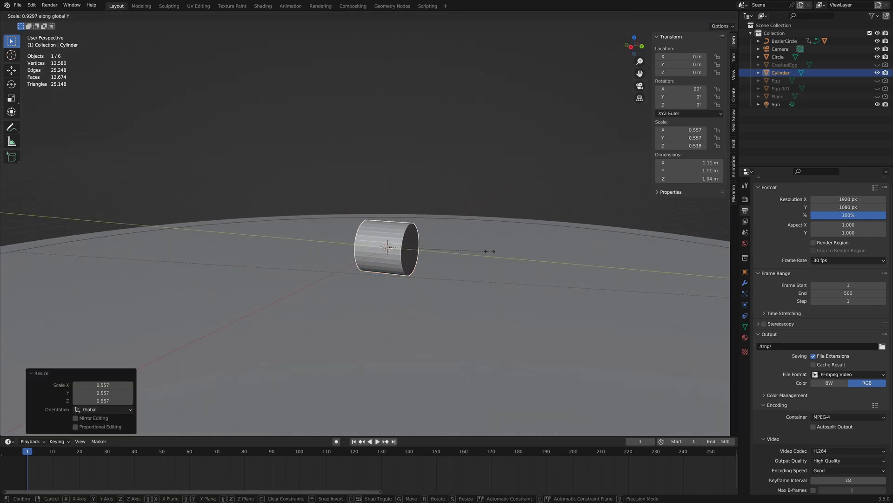
left_click(433, 253)
Apply Shade Smooth to the flattened cylinder.
scroll(433, 252, "up", 2)
middle_click_drag(432, 253, 394, 215)
right_click(393, 214)
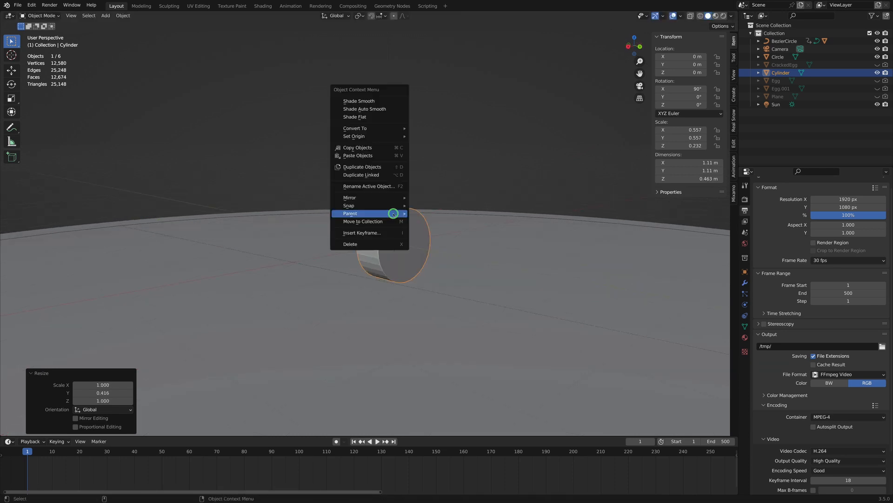
left_click(377, 102)
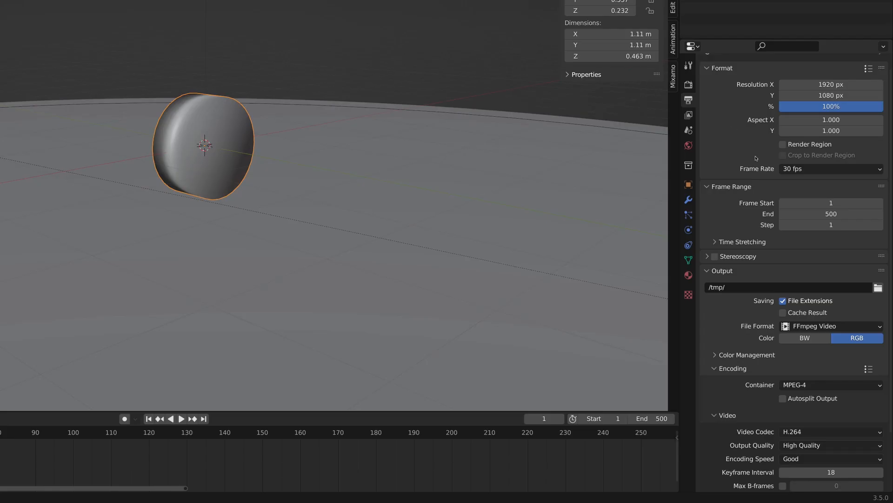
Enable Auto Smooth at 30° on the cylinder and move it about 14.26 m along Y beside the egg.
left_click(689, 260)
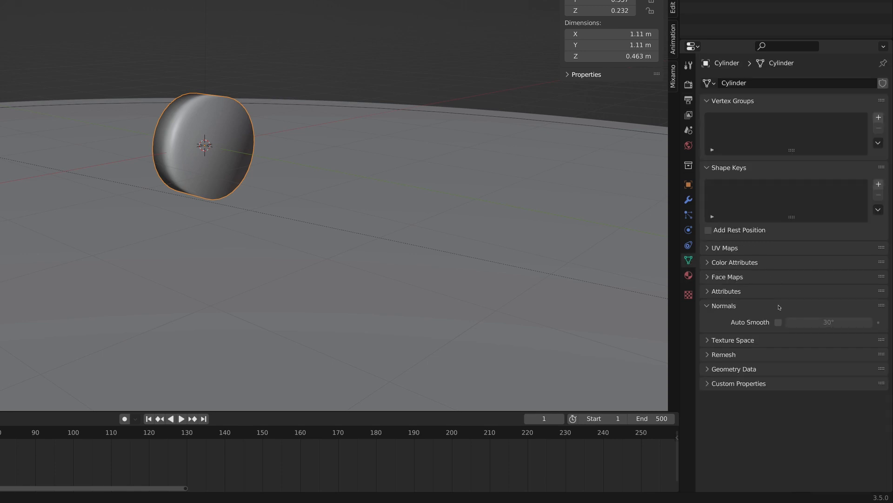
left_click(780, 323)
key("g")
key("y")
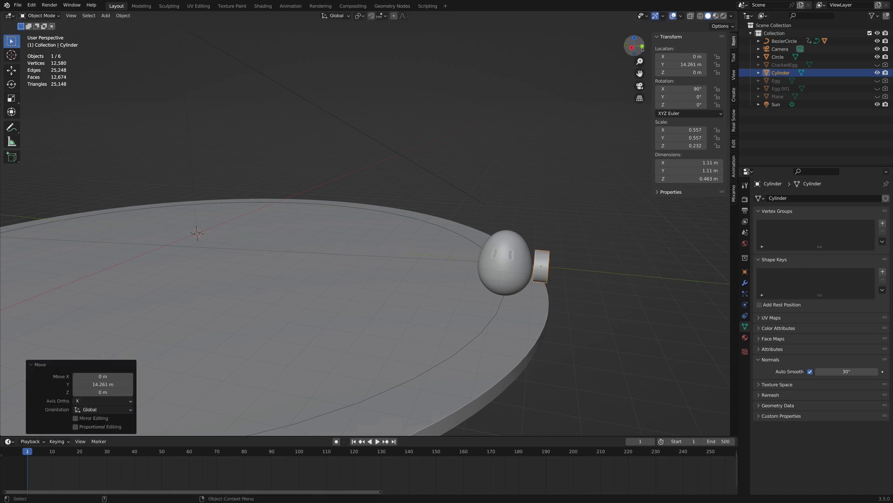
left_click(590, 333)
In the back view, lower the cylinder about 0.762 m along Z onto the disc surface.
left_click(643, 47)
key("KP_Decimal")
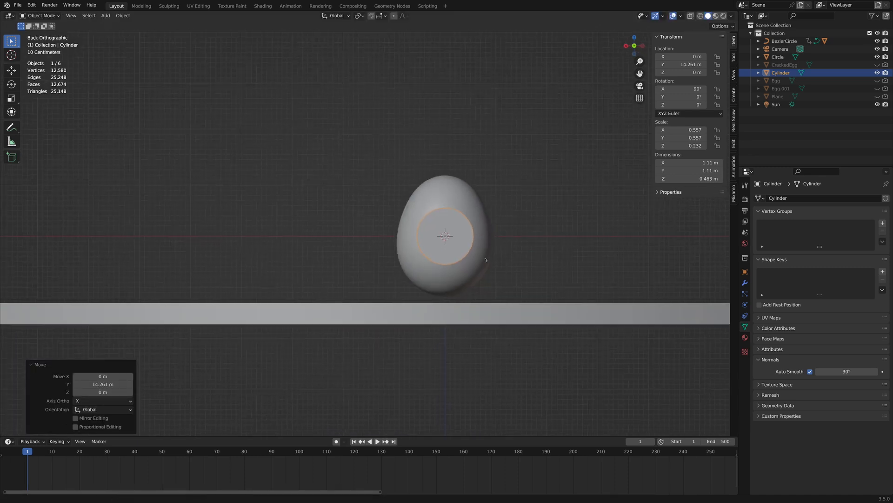
key("g")
key("z")
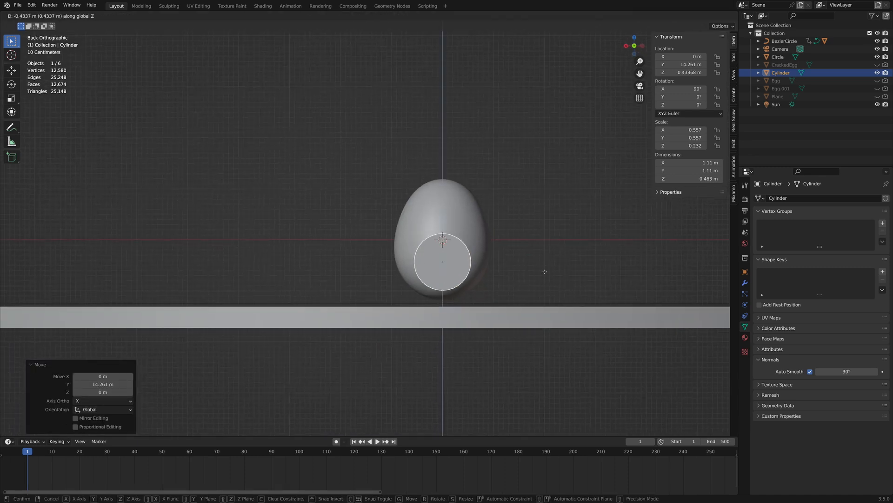
left_click(545, 283)
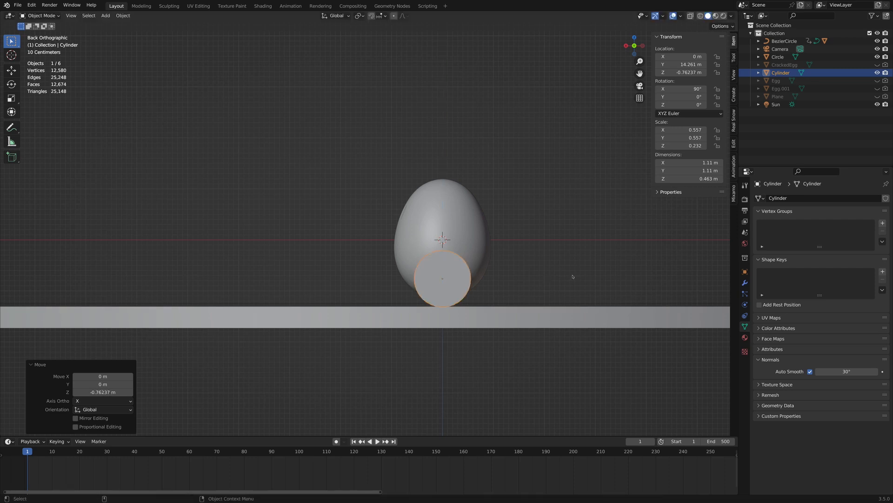
Scale the cylinder down by a factor of about 0.819 and lower it about 0.091 m along Z.
key("s")
left_click(549, 281)
key("g")
key("z")
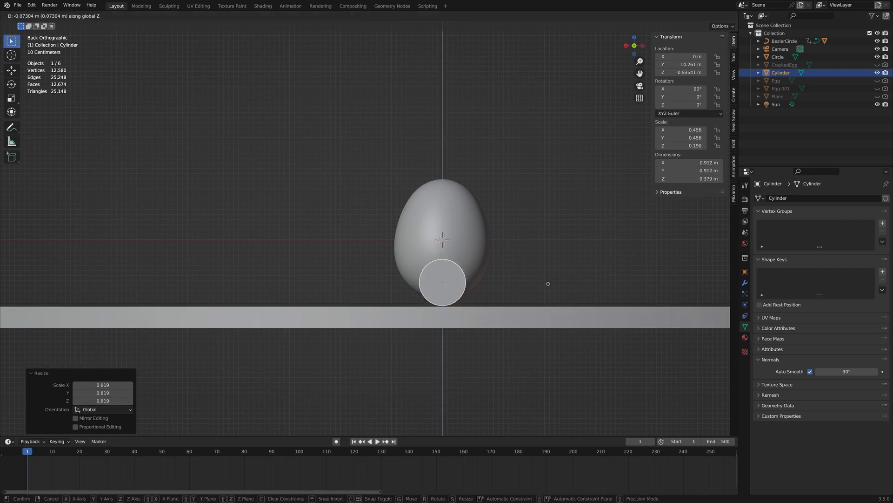
left_click(549, 281)
Move the cylinder about 0.89 m along X and about -0.332 m along Y to the egg's lower side.
key("g")
key("x")
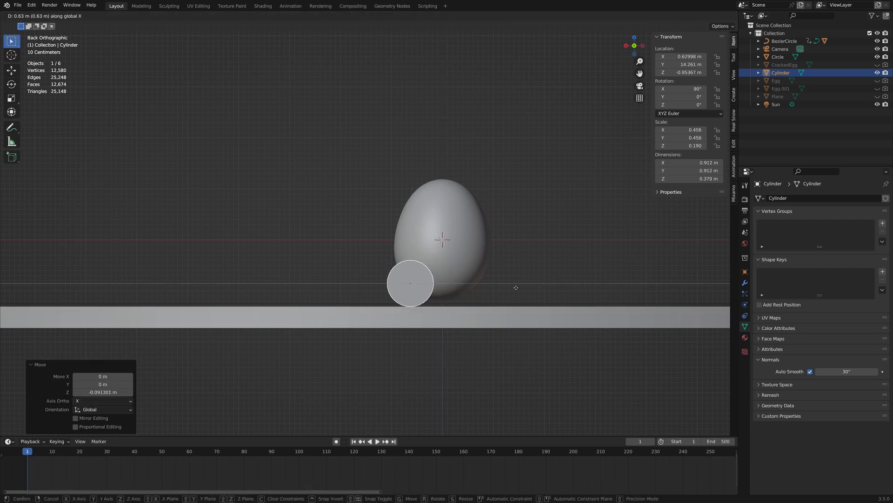
left_click(501, 289)
mouse_move(501, 289)
middle_mouse_down()
mouse_move(426, 268)
mouse_move(505, 284)
middle_mouse_up()
key("g")
key("y")
left_click(486, 285)
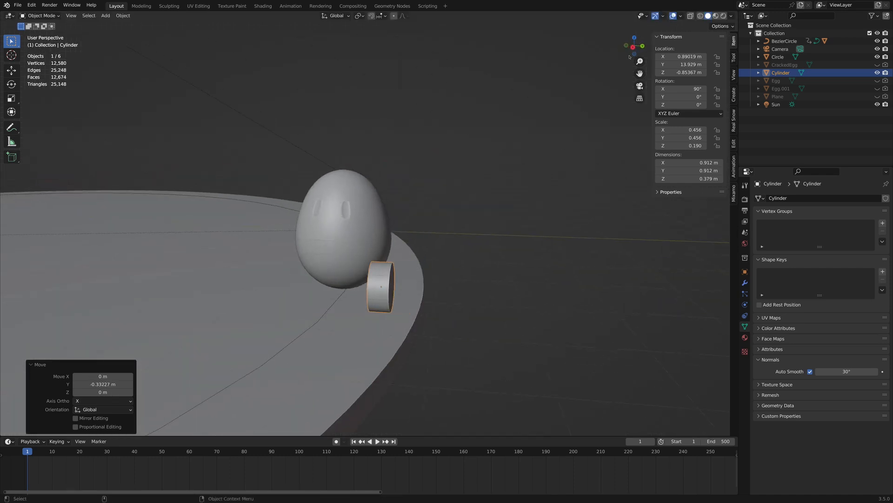
Enter Edit Mode on the cylinder and make Select Box the active selection tool.
key("KP_3")
middle_click_drag(373, 305, 411, 311, "shift")
scroll(412, 310, "up", 2)
middle_click_drag(488, 272, 367, 273)
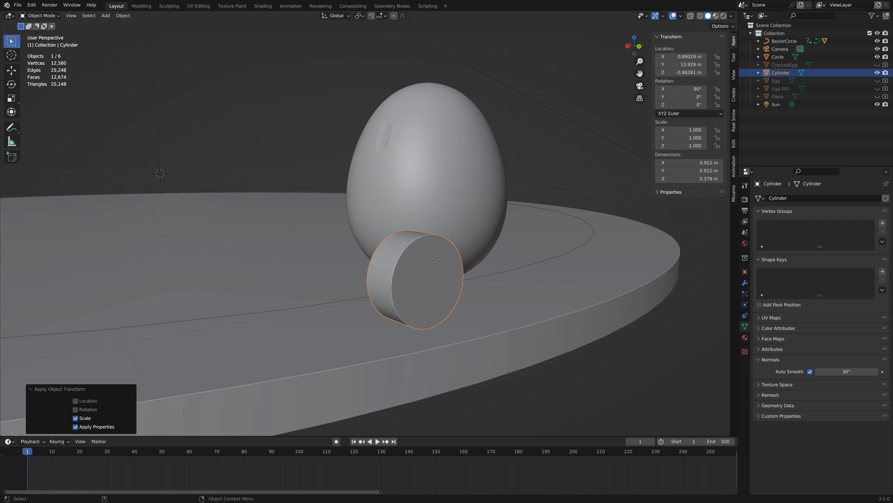
key("Tab")
key("c")
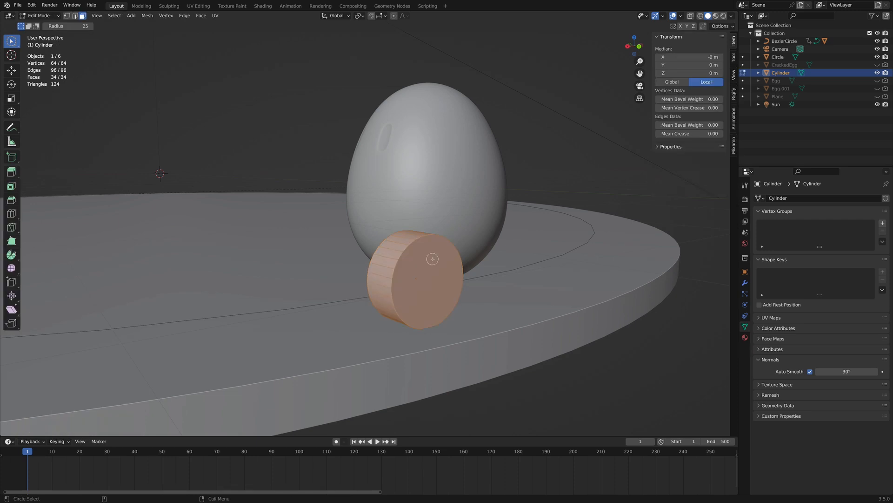
scroll(433, 258, "up", 3)
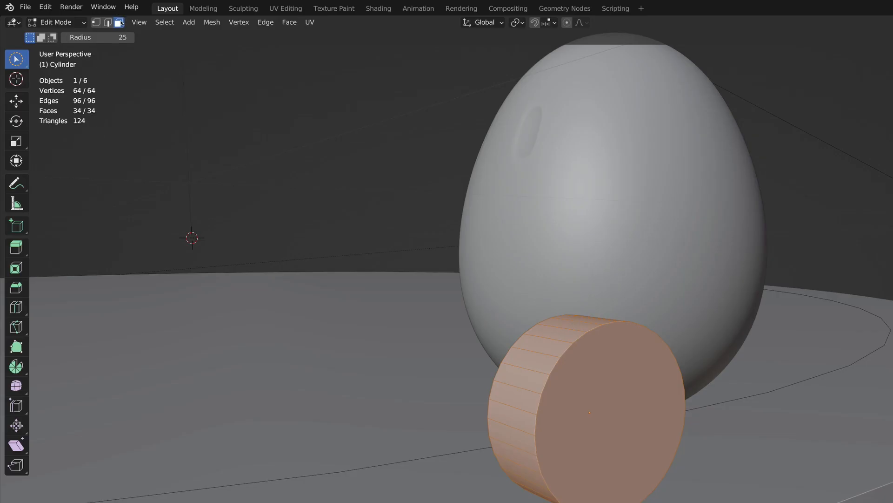
left_click(18, 65)
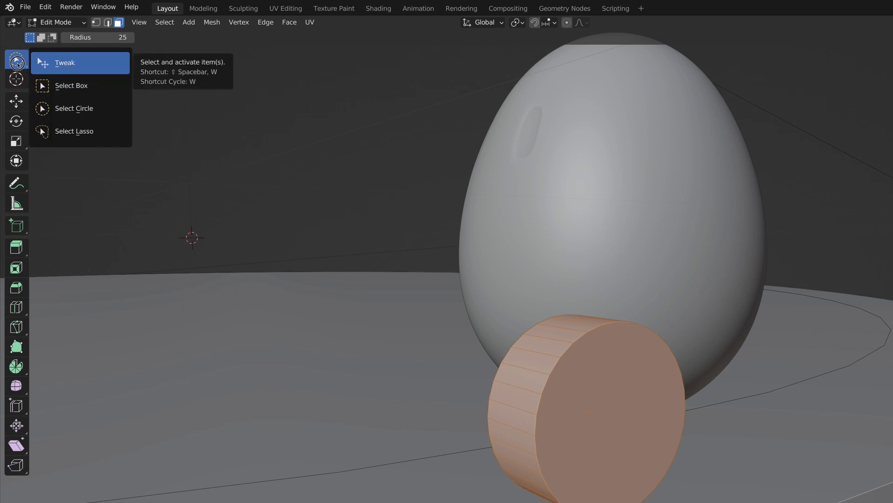
left_click(107, 93)
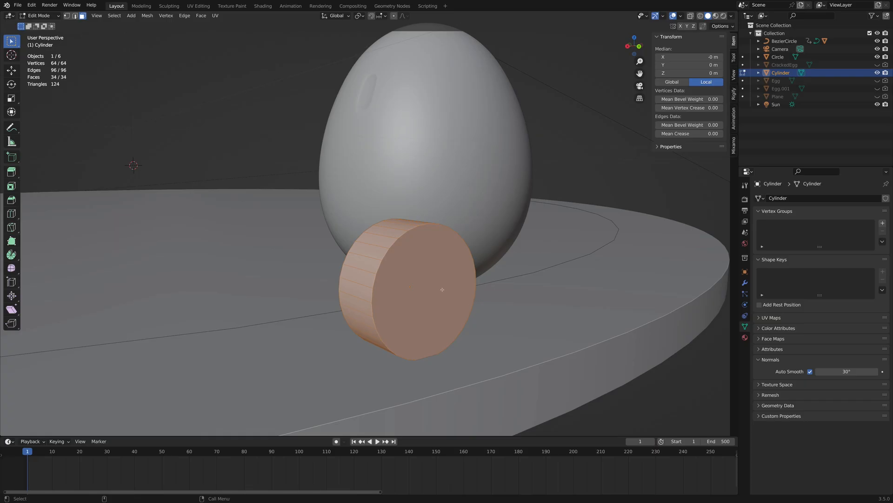
Select both flat cap faces of the cylinder and inset them by about 0.091 m.
left_click(442, 289)
middle_click_drag(442, 289, 539, 281)
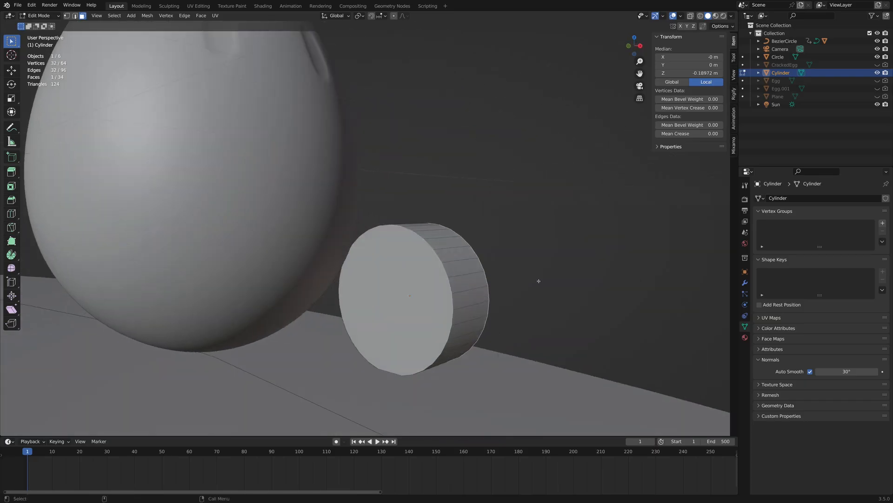
left_click(429, 287, "shift")
middle_click_drag(643, 257, 550, 255)
key("i")
left_click(506, 286)
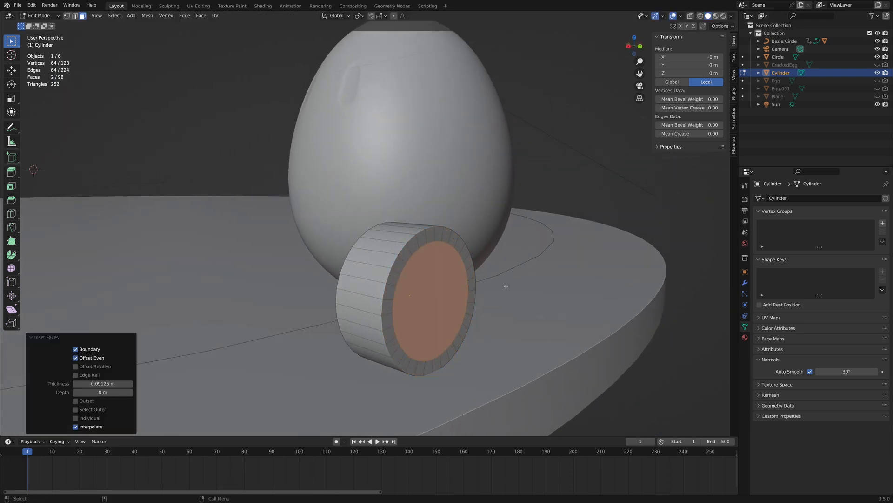
Scale the two inset cap faces outward along Y by about 1.111 and enlarge them slightly.
key("s")
key("y")
left_click(517, 285)
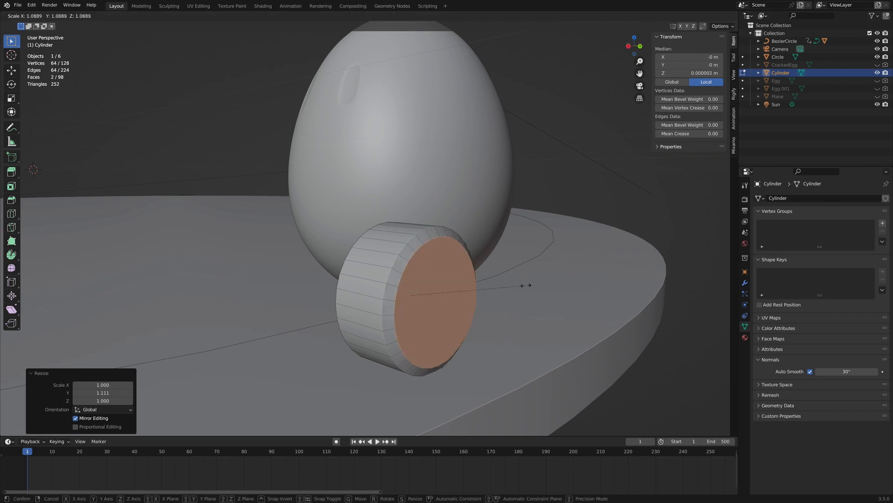
Inset the cap faces again and scale them along Y by about 1.032.
key("i")
left_click(564, 275)
key("s")
key("y")
left_click(564, 275)
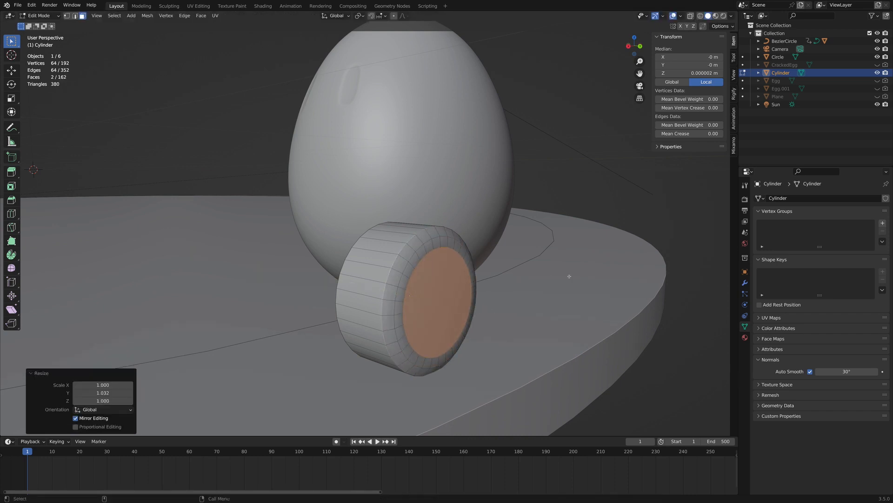
Inset the cap faces twice, first by about 0.042 m, and scale them inward along Y by about 0.943.
scroll(523, 265, "up", 3)
key("i")
left_click(572, 269)
key("i")
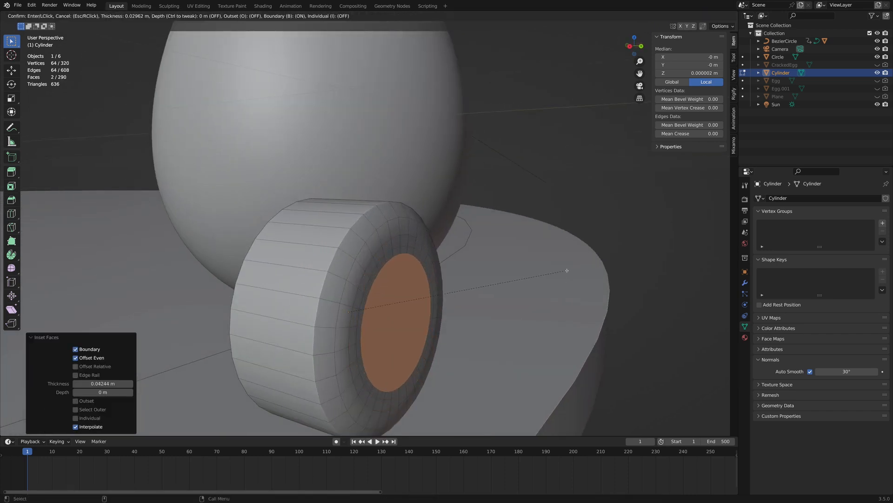
left_click(560, 271)
key("s")
key("y")
left_click(554, 273)
Inset the recessed cap faces by about 0.042 m and scale them further inward along Y.
key("i")
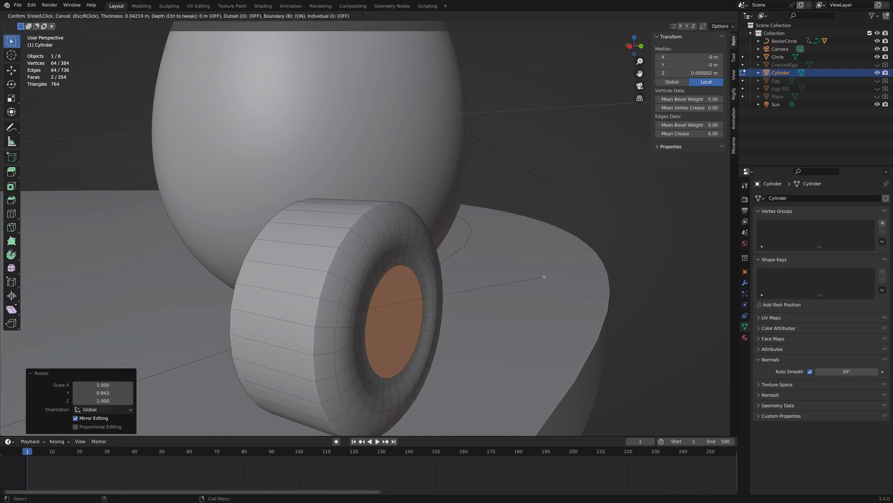
left_click(542, 276)
key("s")
key("y")
left_click(522, 279)
Inset the cap faces by about 0.040 m and scale them along Y by about 0.86 to deepen the recess.
middle_click_drag(523, 279, 519, 277)
key("i")
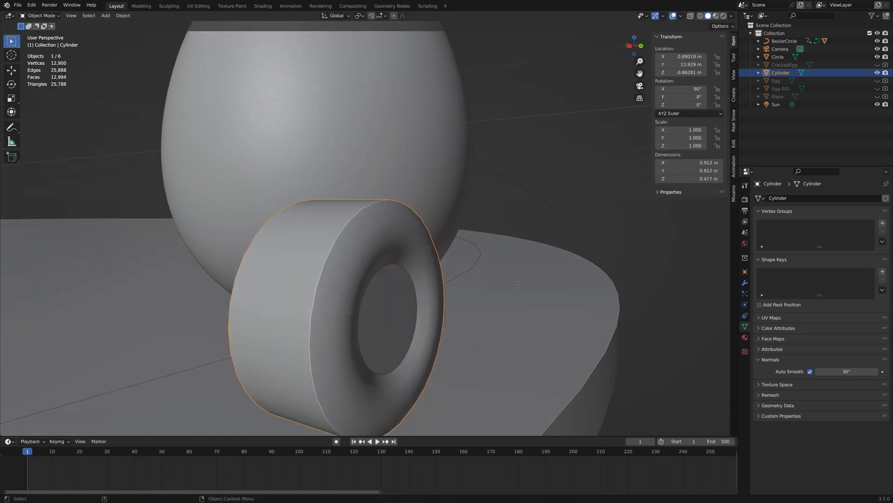
left_click(501, 291)
key("s")
key("y")
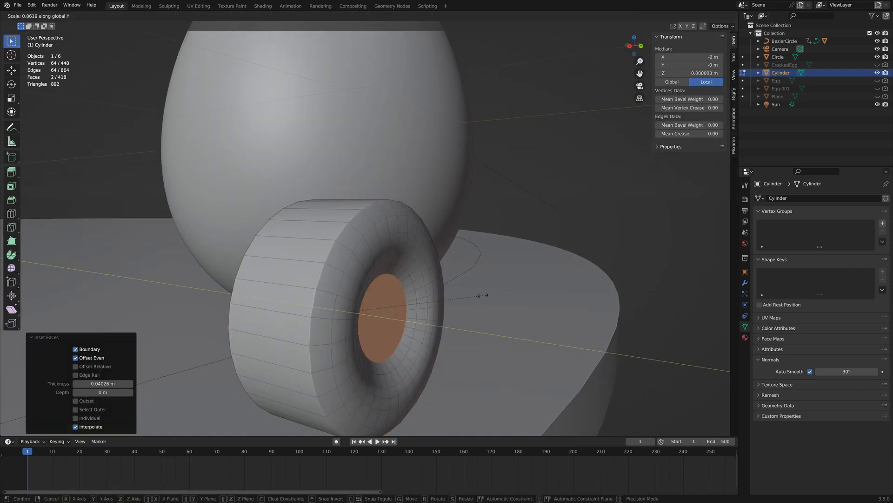
left_click(482, 295)
key("Tab")
key("Tab")
Extrude the recessed centre faces along their normals by about 0.0142 m and inset them by about 0.024 m.
middle_click_drag(463, 295, 103, 104)
scroll(454, 292, "down", 2)
left_click(202, 19)
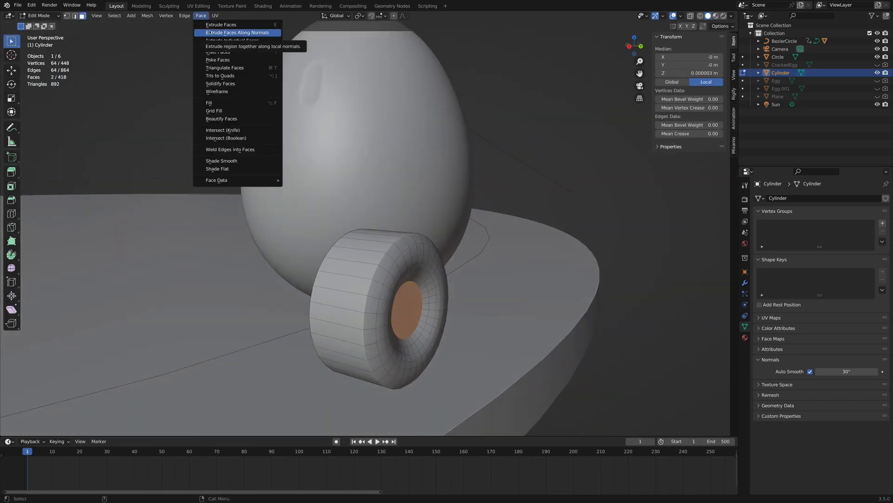
left_click(228, 34)
left_click(396, 301)
scroll(396, 300, "up", 3)
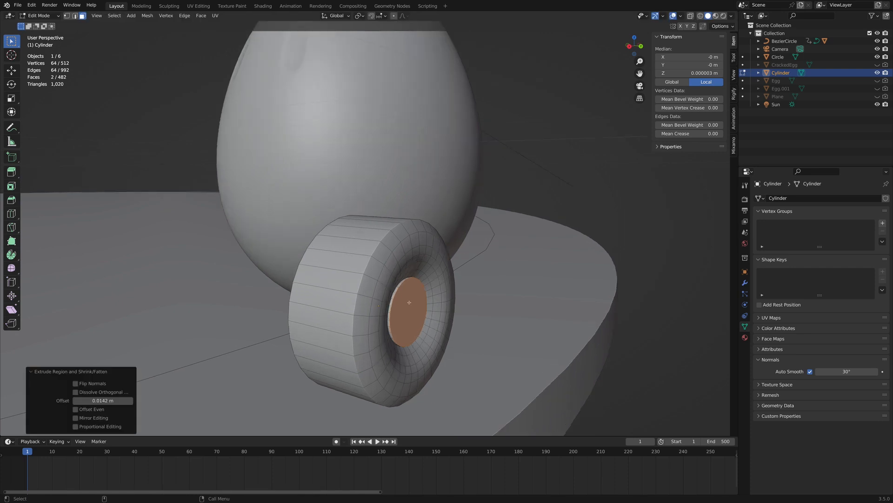
key("i")
left_click(525, 299)
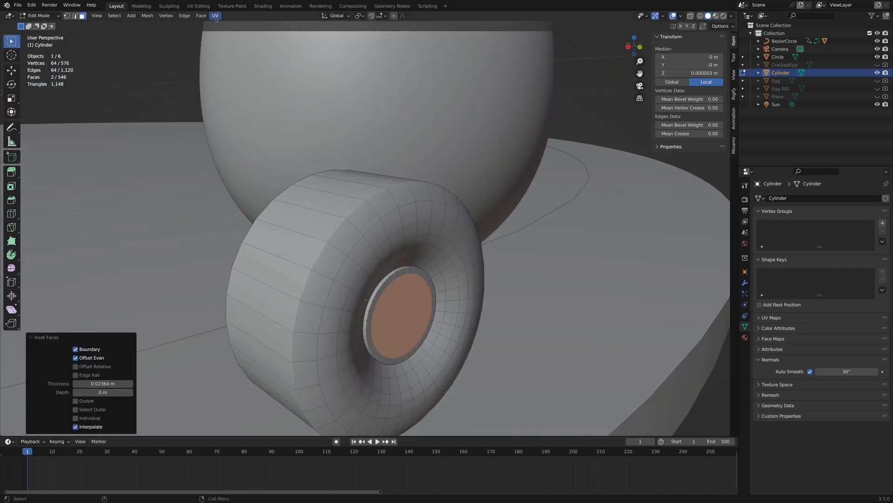
Extrude the inner centre faces inward along their normals by about -0.0152 m to form a raised rim edge.
left_click(201, 16)
left_click(228, 34)
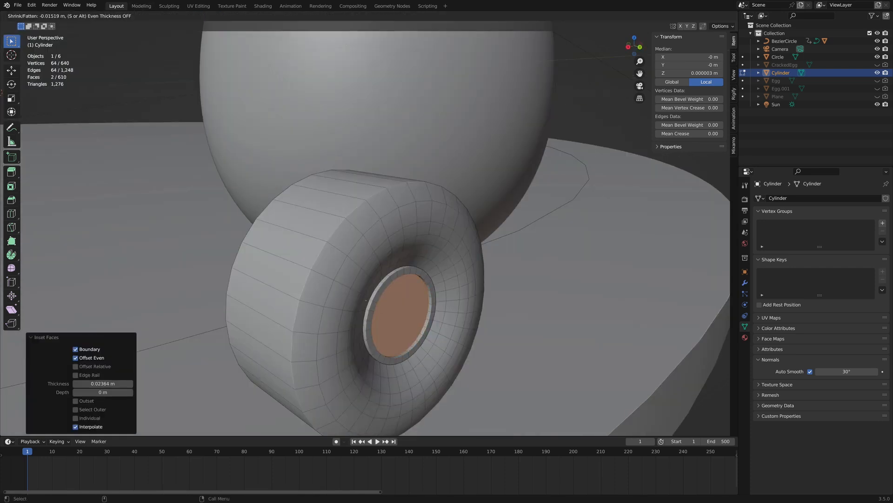
left_click(454, 263)
middle_click_drag(454, 263, 464, 251)
Inset the centre faces by about 0.093 m and extrude the resulting small hub faces along their normals.
key("i")
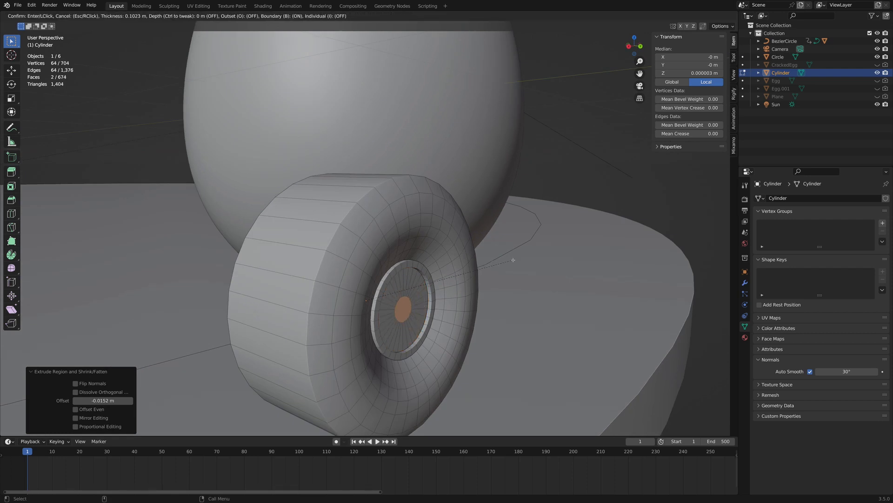
left_click(515, 260)
left_click(201, 15)
left_click(228, 34)
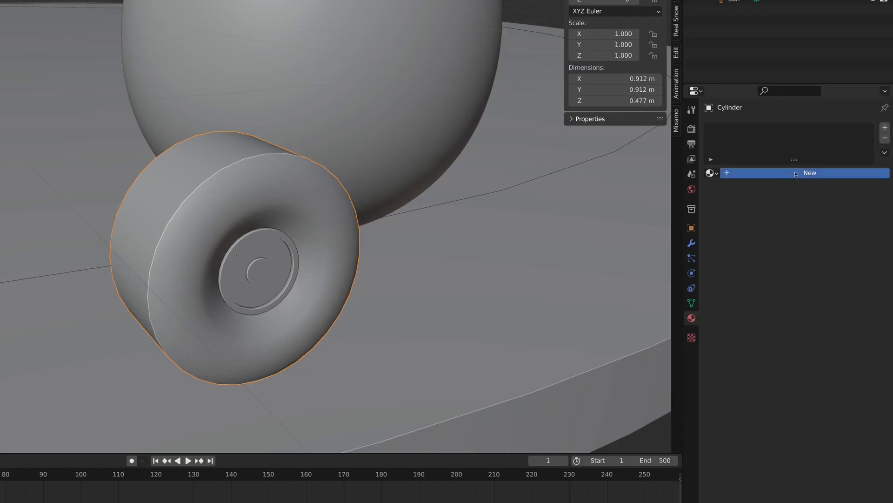
Give the wheel a new material with near-black base color (Value 0.006) and roughness 0.584, using Material Preview shading.
left_click(796, 174)
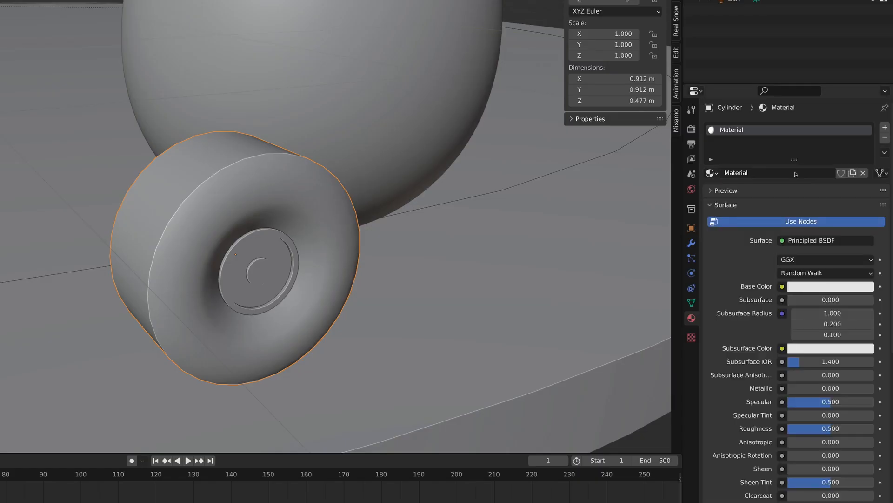
left_click(807, 289)
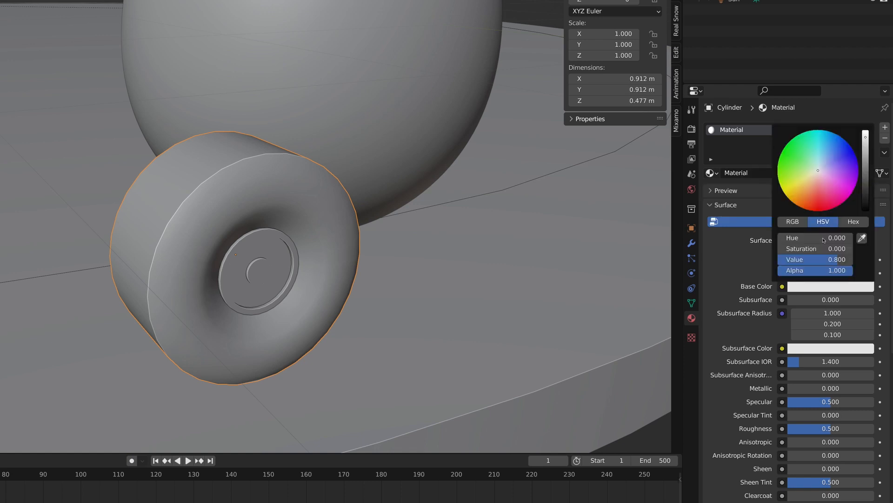
left_click_drag(867, 136, 867, 203)
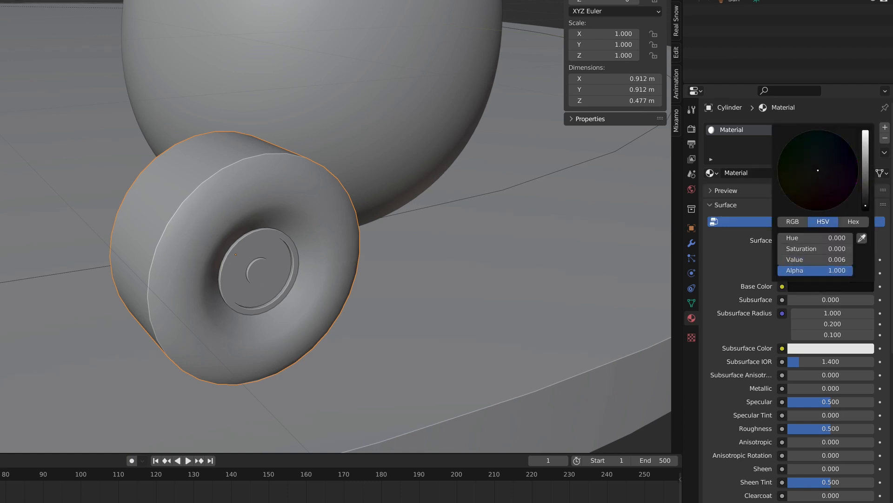
left_click(656, 1)
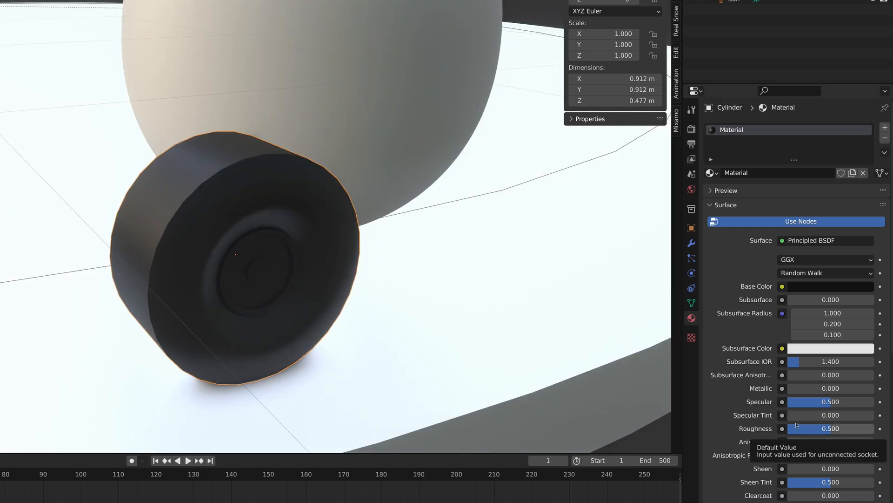
left_click_drag(838, 428, 843, 428)
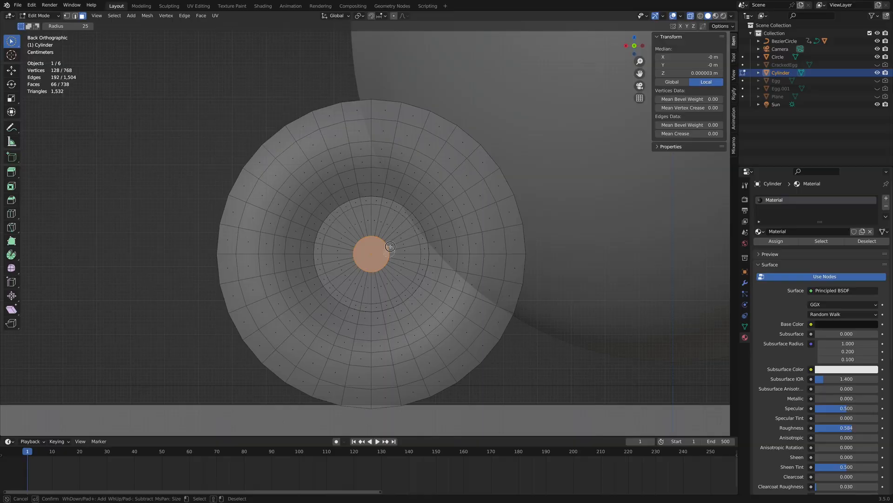
Circle-select the central rim faces on both sides of the wheel and add a second material slot with a new material named Rim.
mouse_move(391, 219)
left_mouse_down()
mouse_move(333, 266)
mouse_move(388, 295)
mouse_move(385, 209)
mouse_move(351, 205)
mouse_move(322, 259)
mouse_move(367, 304)
mouse_move(387, 305)
mouse_move(409, 219)
mouse_move(349, 201)
mouse_move(319, 253)
mouse_move(357, 305)
mouse_move(413, 286)
mouse_move(422, 230)
mouse_move(404, 213)
left_mouse_up()
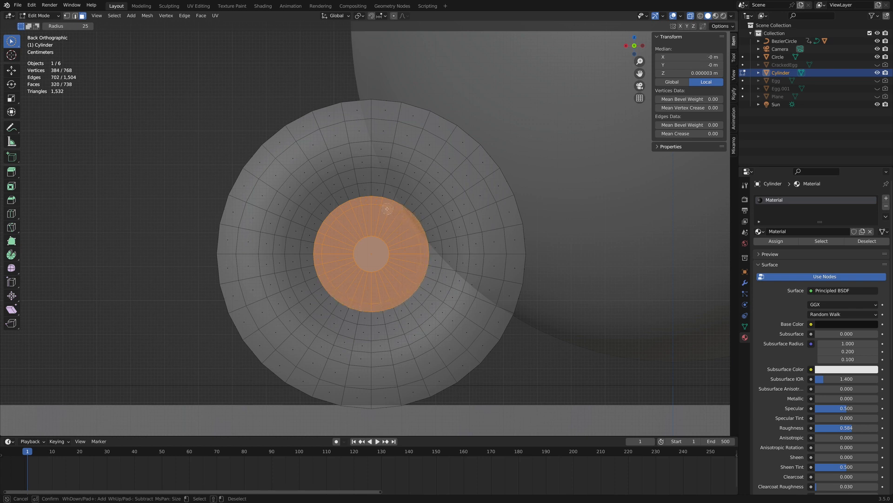
right_click(404, 213)
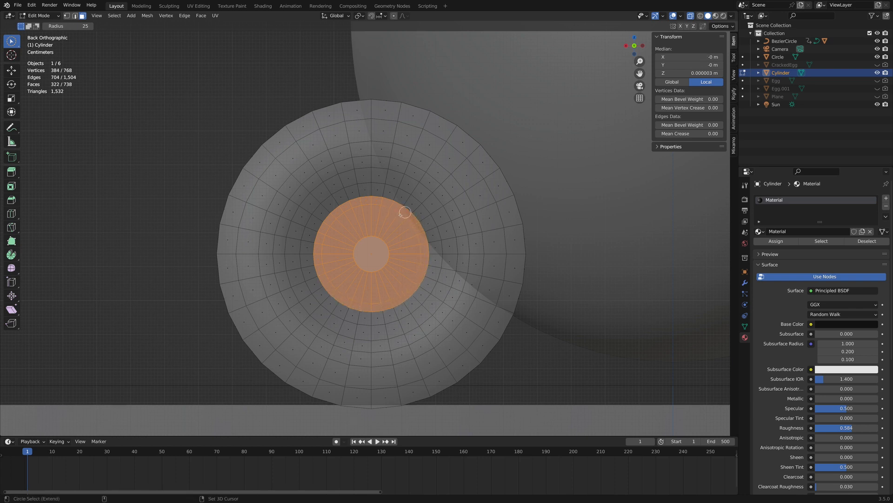
left_click(886, 199)
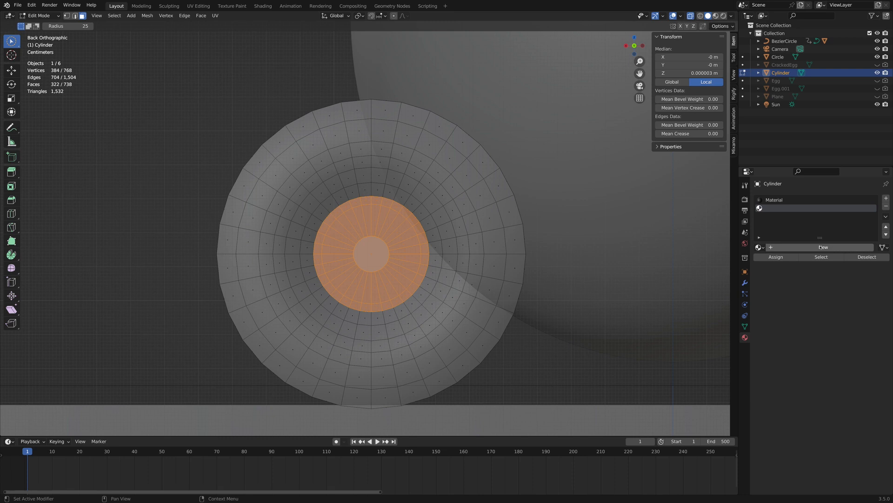
left_click(823, 247)
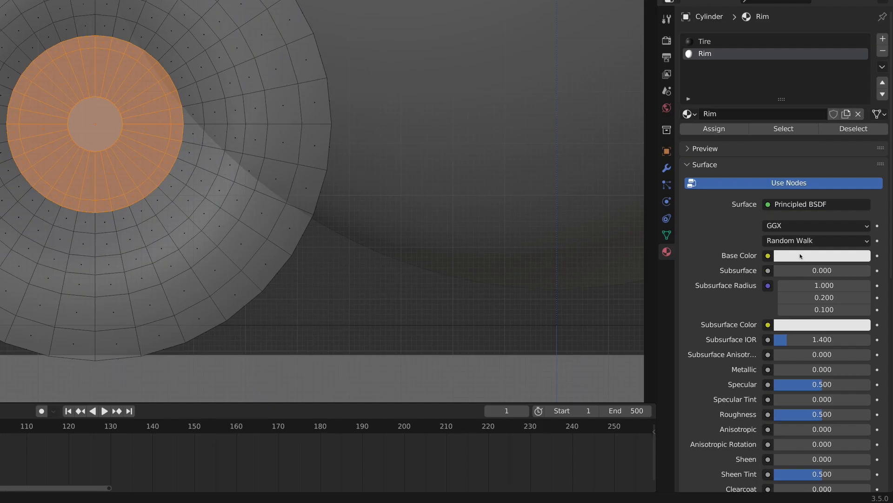
Darken the Rim material's base color slightly to light grey and set Metallic to 1.000 and Roughness to 0.434.
left_click(801, 256)
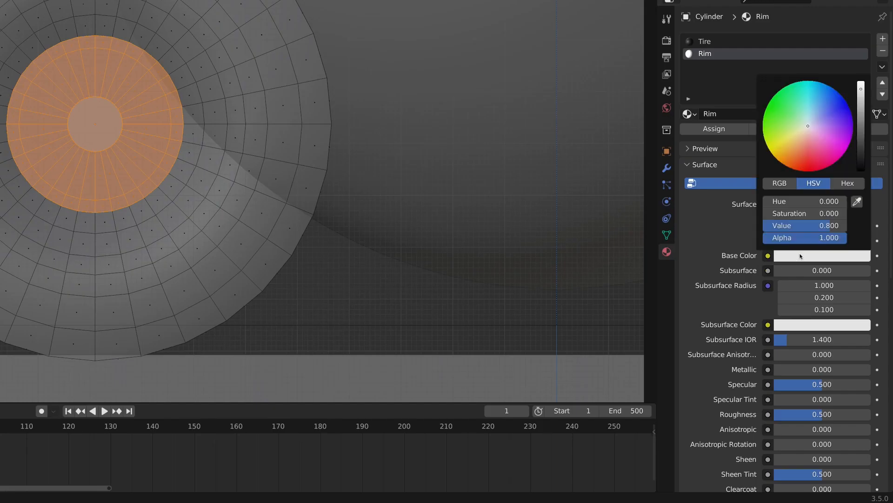
left_click(861, 94)
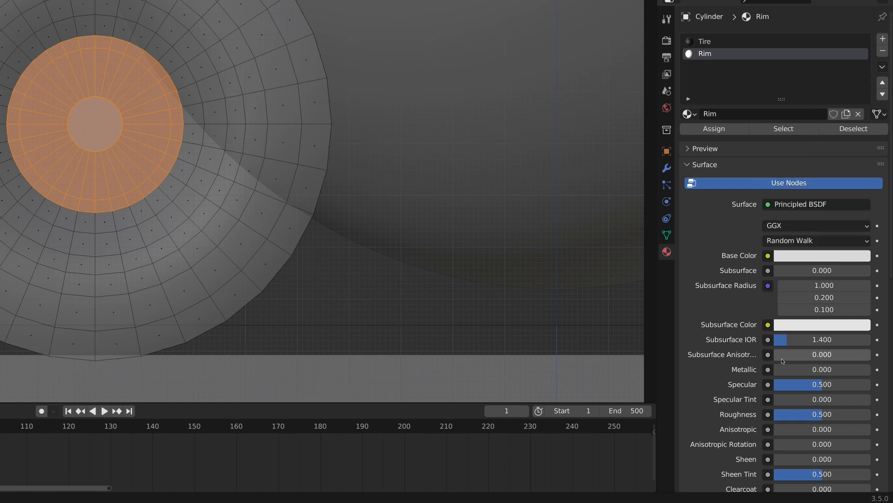
left_click_drag(800, 369, 820, 365)
scroll(727, 378, "down", 3)
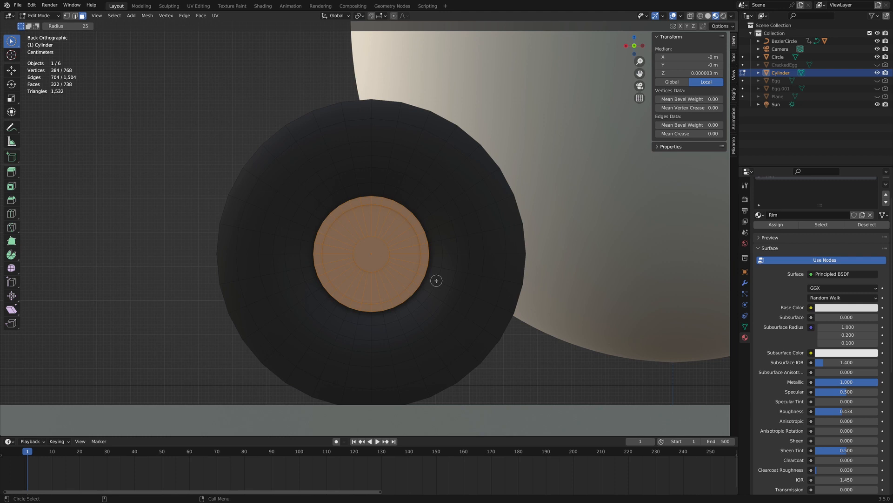
Leave mesh editing and, in back view, duplicate the wheel and move the copy about -1.74 m along X.
key("Tab")
middle_click_drag(429, 271, 456, 289)
key("ctrl+KP_1")
right_click(394, 268)
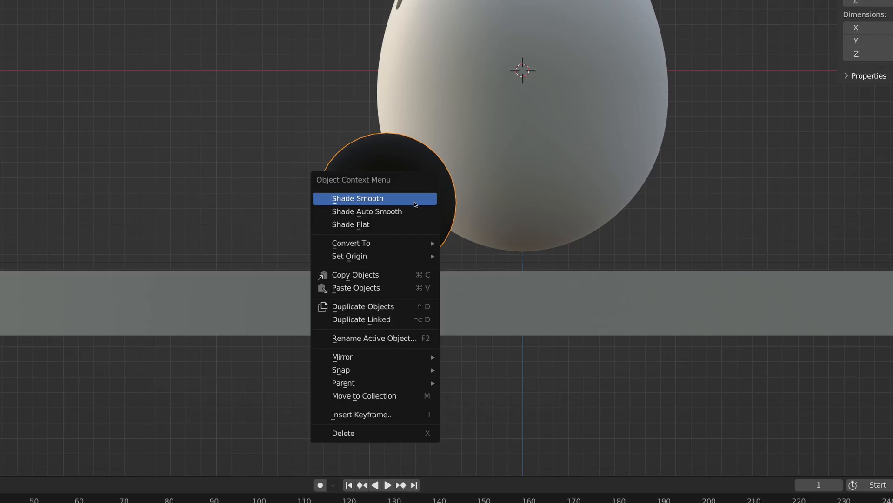
left_click(413, 308)
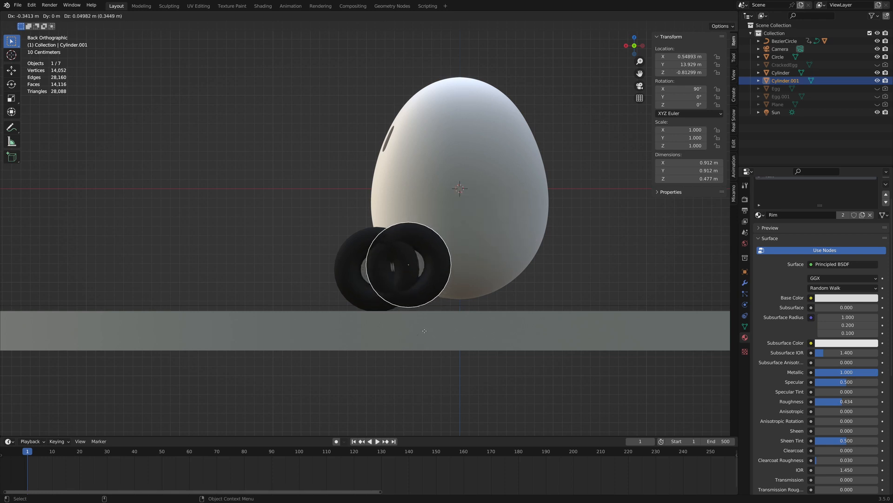
key("x")
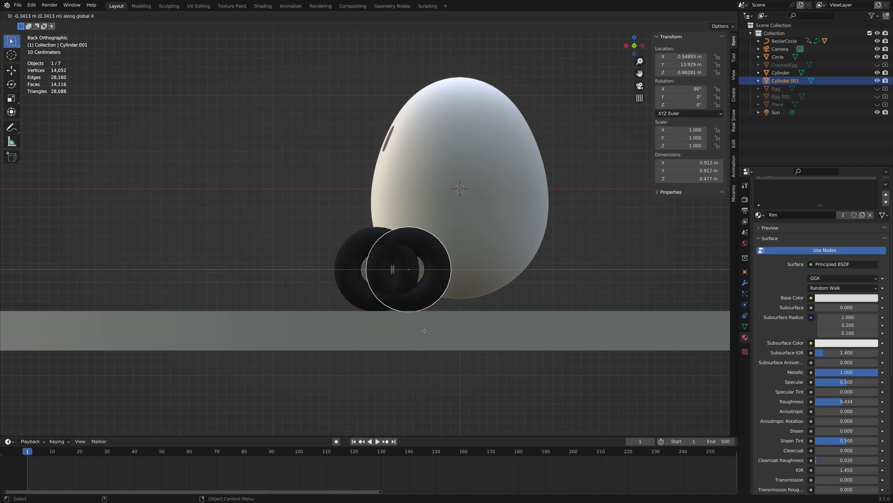
left_click(556, 330)
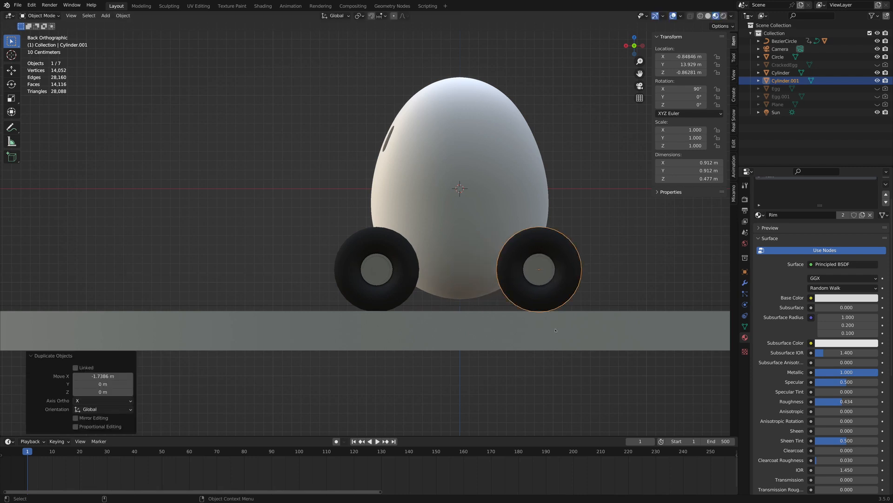
Use Solid shading and parent both wheels to the egg, with the egg as the active object.
middle_click_drag(556, 330, 500, 273)
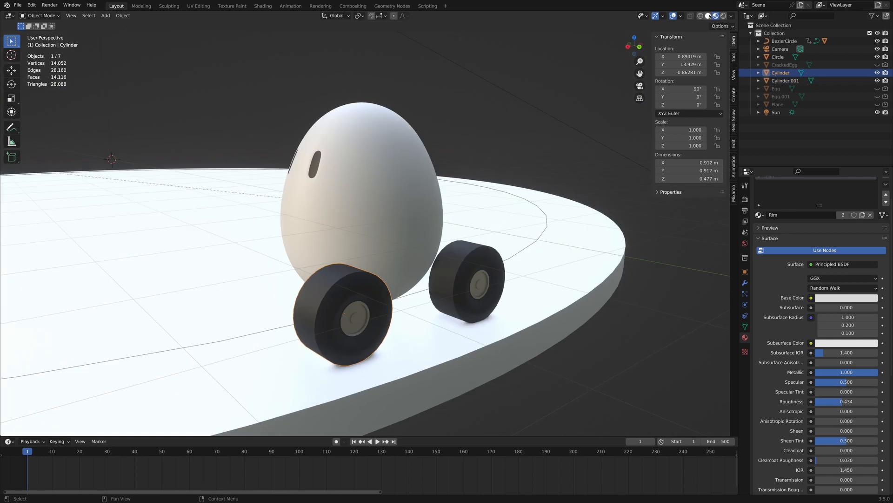
key("z")
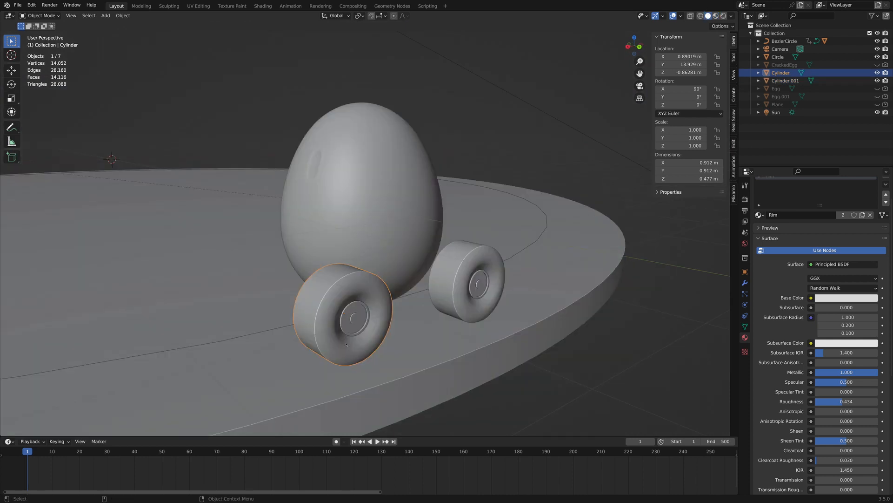
left_click(475, 265, "shift")
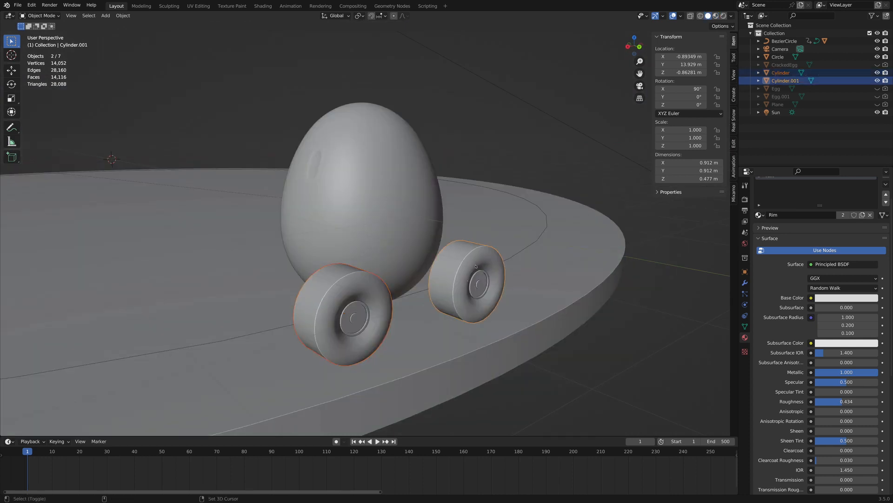
left_click(383, 200, "shift")
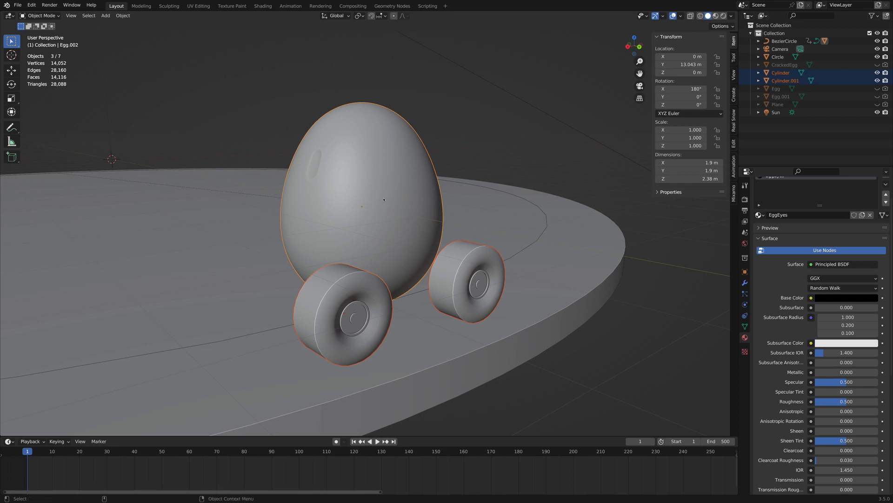
right_click(384, 199)
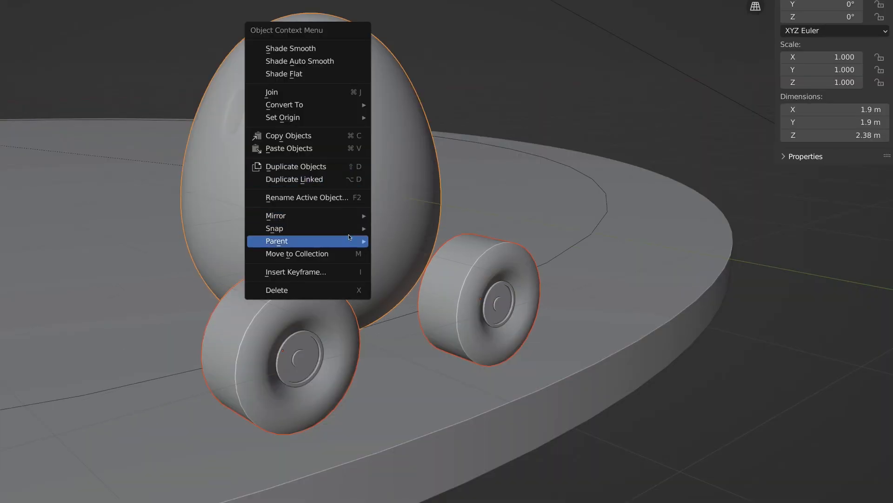
mouse_move(388, 241)
left_click(476, 240)
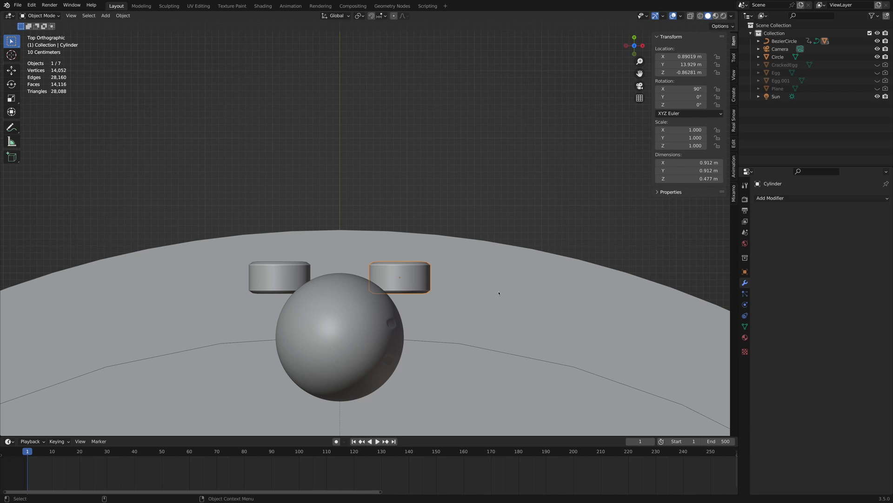
Rotate the original wheel by about 6.2° around the vertical axis in top view.
key("r")
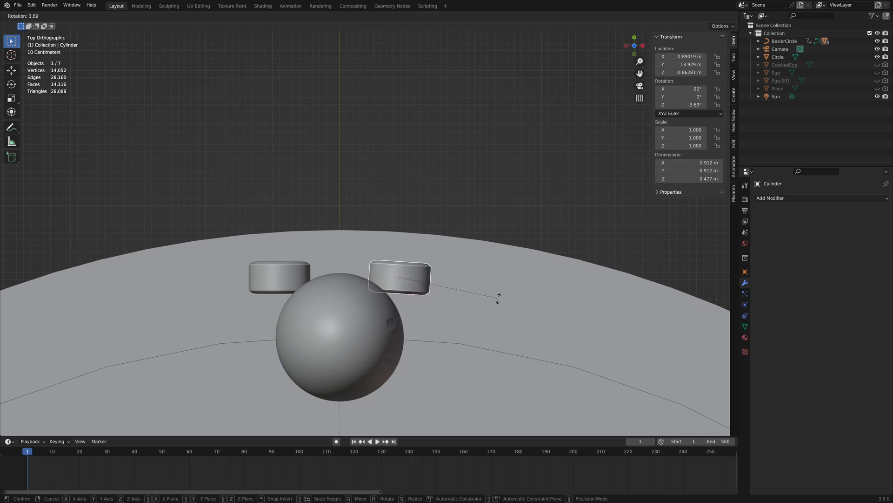
left_click(497, 303)
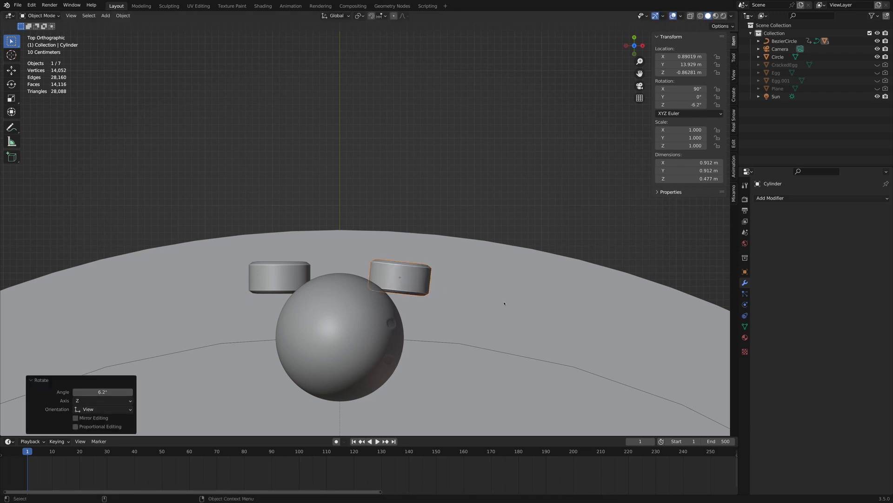
middle_click_drag(519, 314, 379, 241)
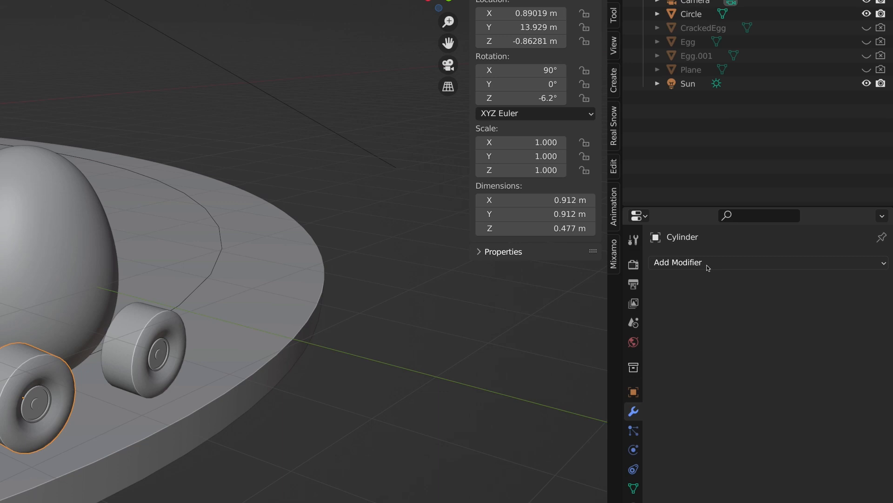
Add a Mirror modifier to the rotated wheel on the Y axis only, with Egg.002 as mirror object.
left_click(787, 199)
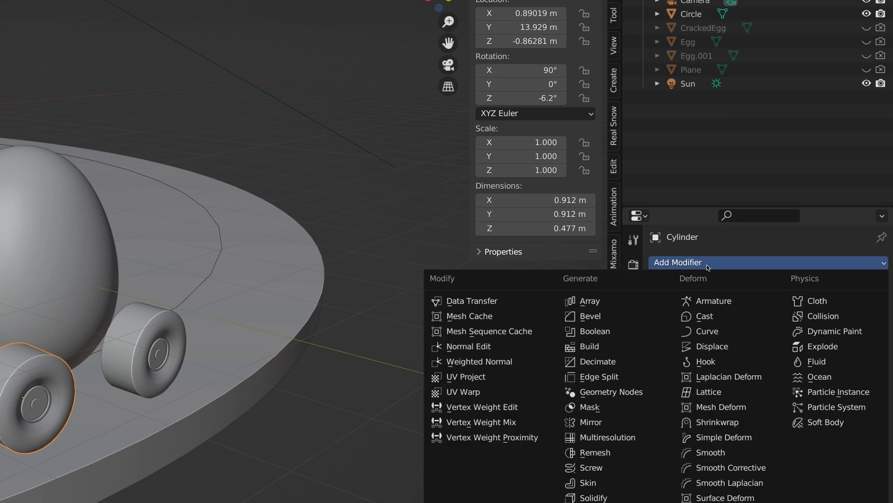
left_click(613, 421)
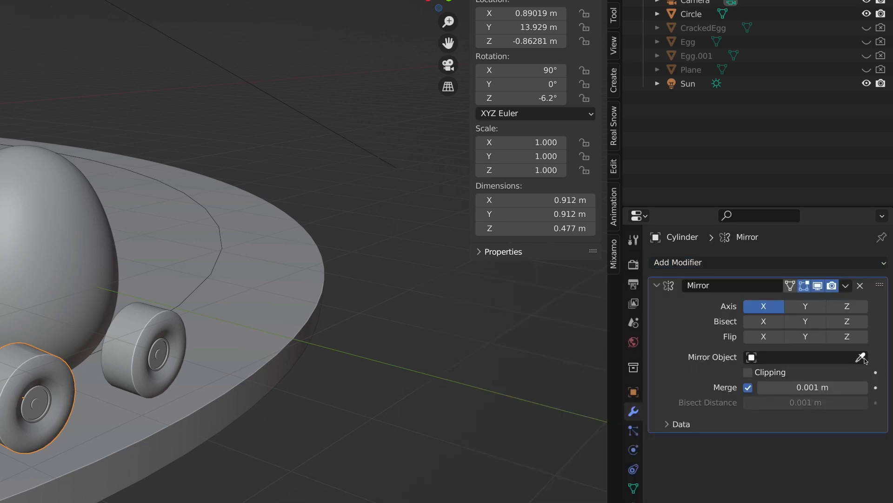
left_click(787, 308)
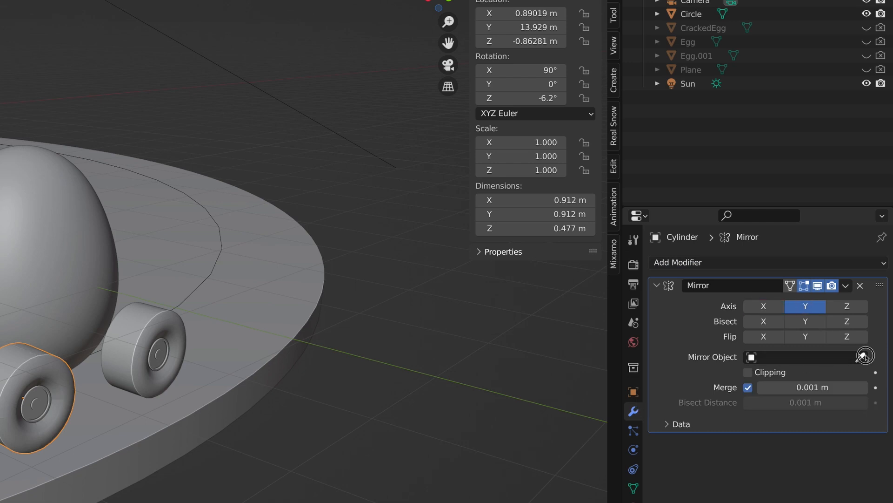
left_click(864, 356)
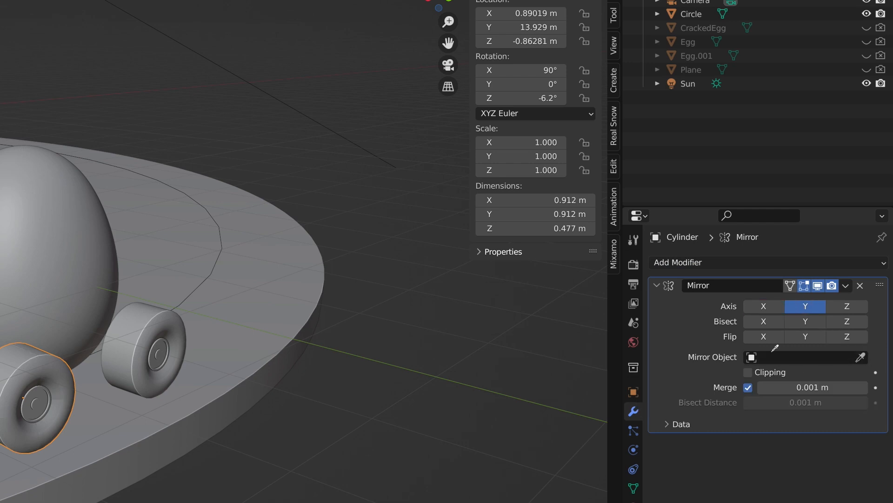
left_click(49, 265)
Add a Mirror modifier to the unrotated wheel on the Y axis only, with Egg.002 as mirror object.
left_click(777, 262)
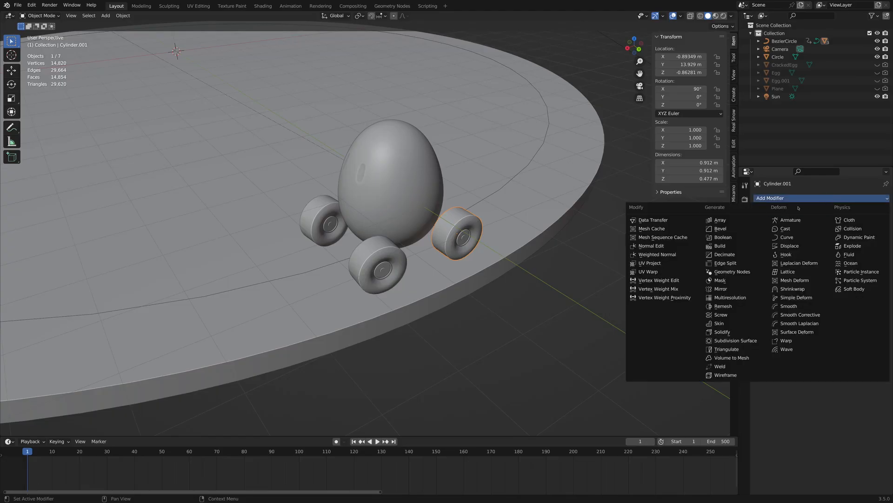
left_click(734, 289)
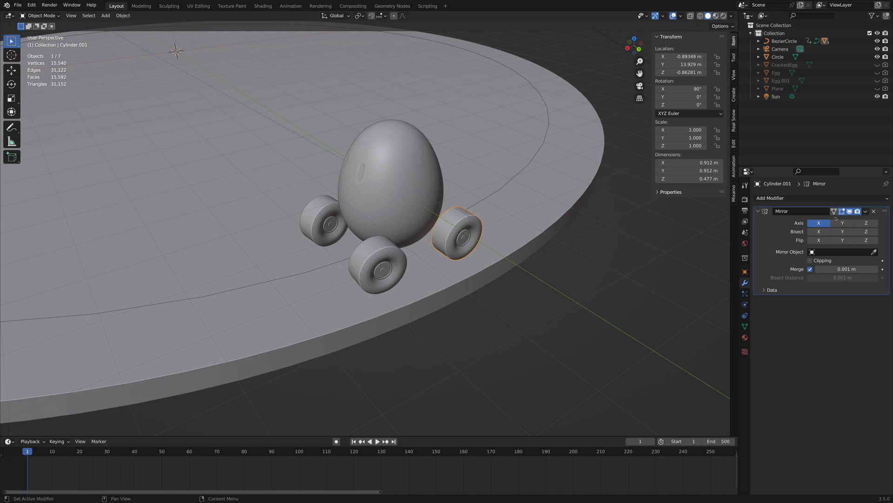
left_click(869, 251)
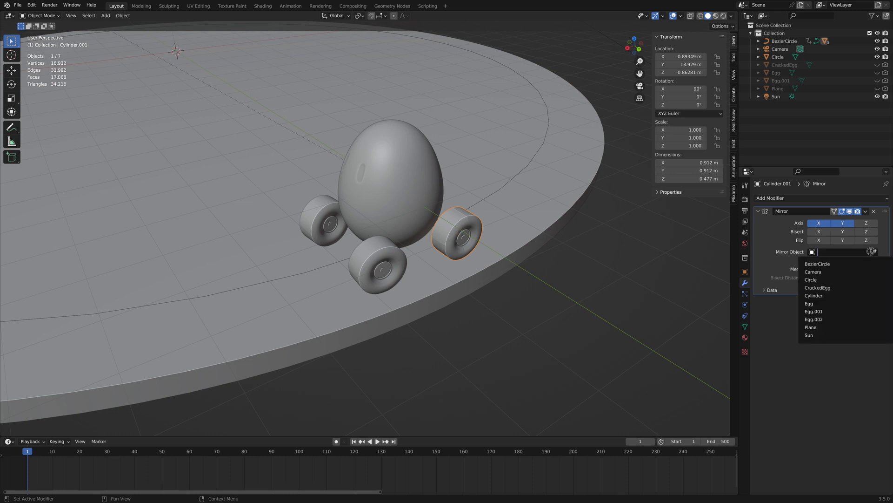
left_click(793, 242)
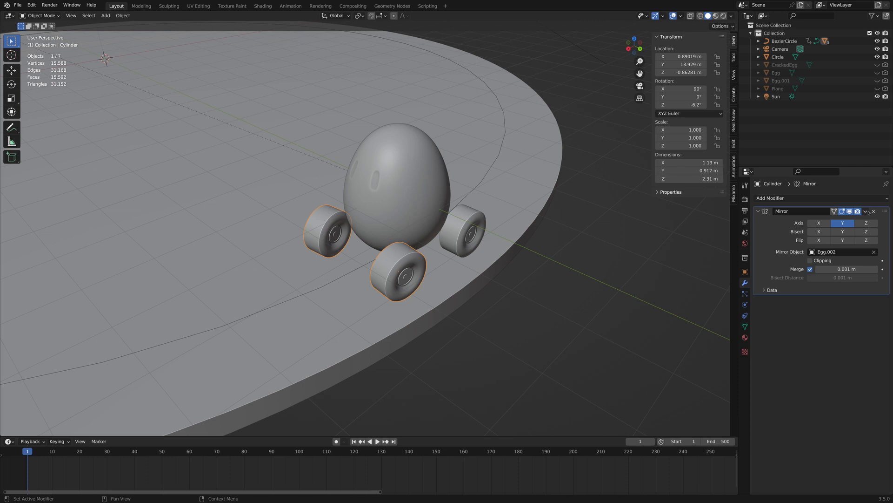
Apply the Mirror modifiers on both wheel objects.
left_click(865, 212)
left_click(833, 221)
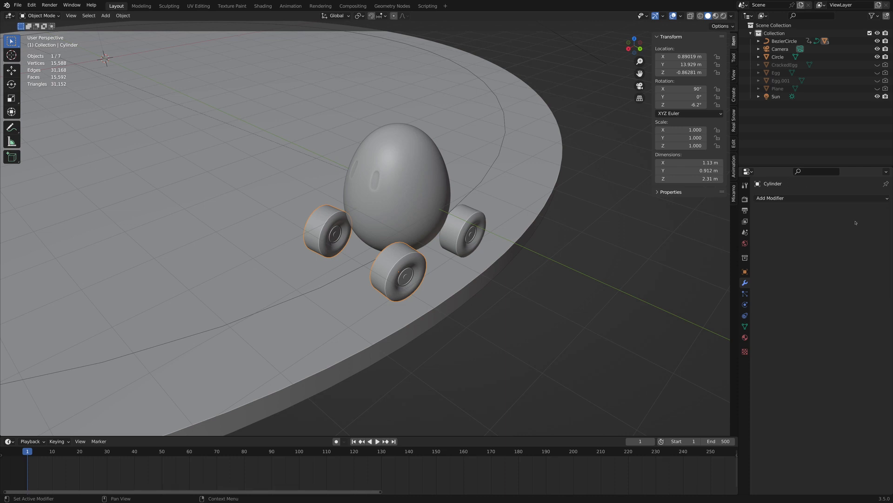
left_click(463, 214)
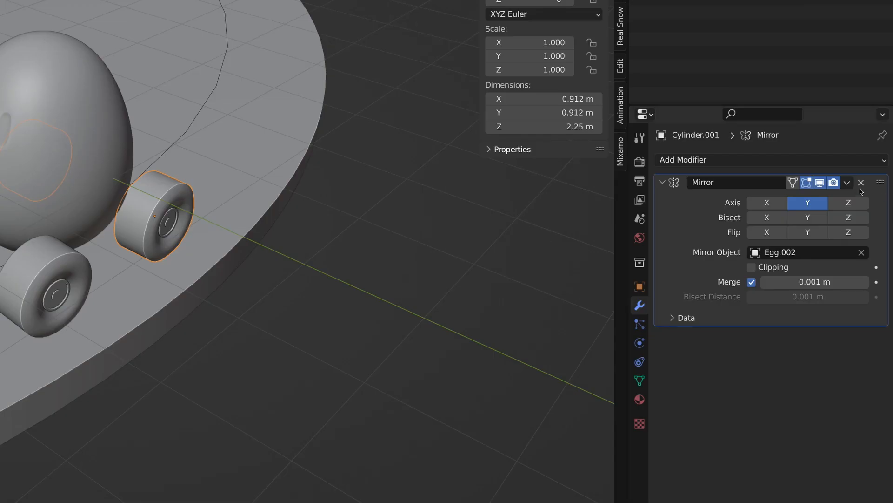
left_click(847, 182)
left_click(836, 200)
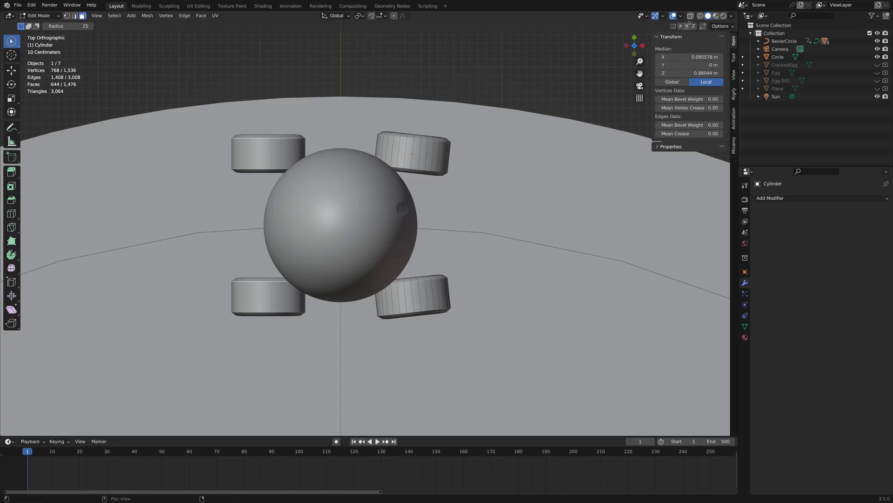
With X-ray on in top view, box-select the mirrored copy of the angled wheel's mesh and rotate it to match the original's angle.
left_click(691, 16)
key("c")
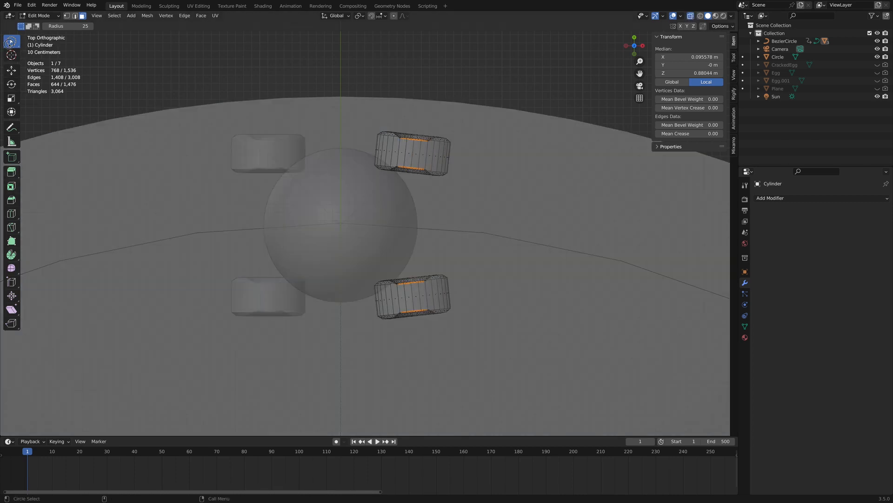
left_click(12, 42)
left_click(49, 59)
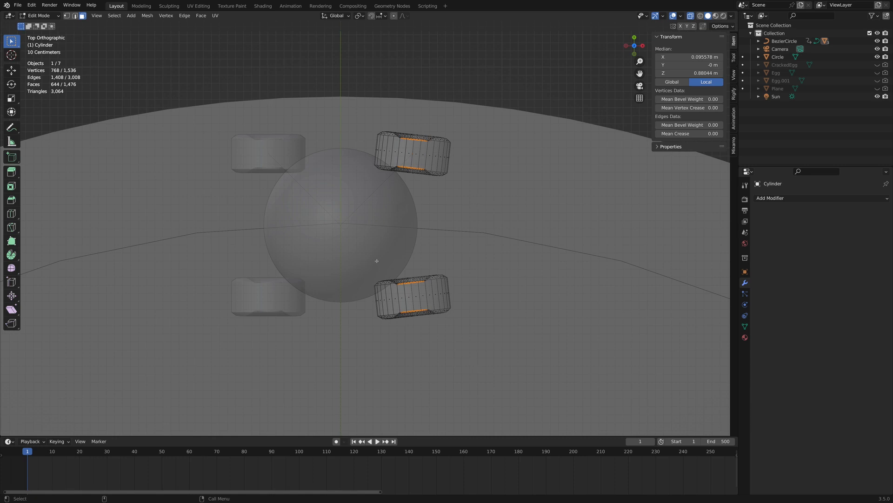
left_click_drag(336, 242, 511, 361)
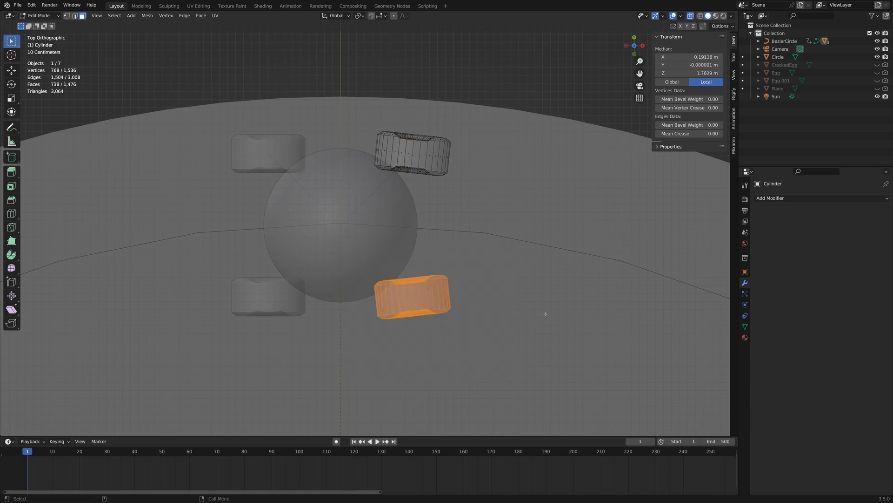
key("r")
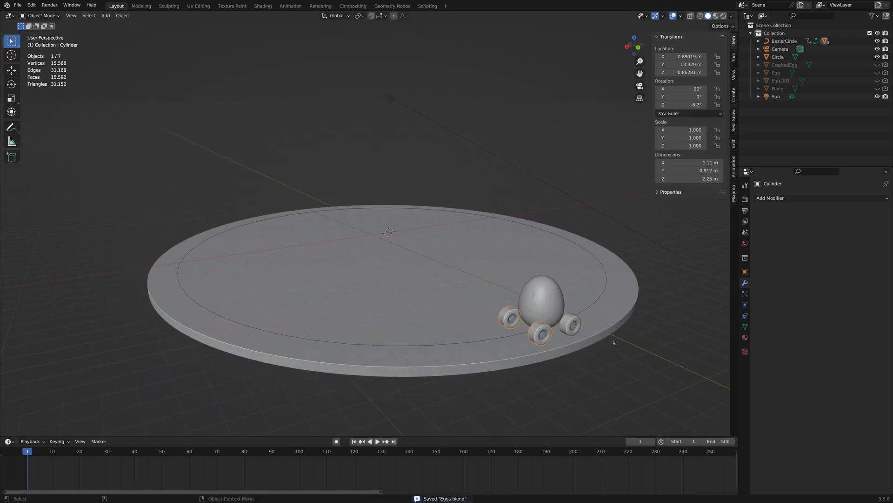
Play the animation, including through the camera, to check the wheeled egg travelling around the disc.
key("space")
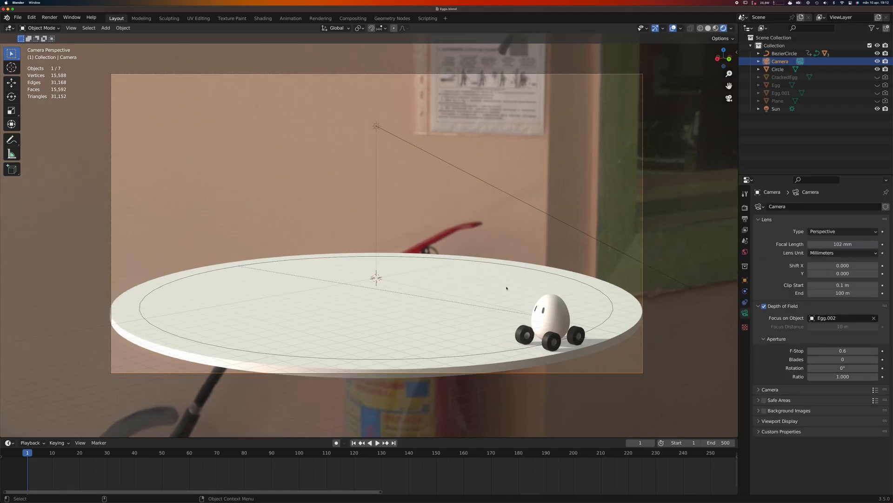
key("space")
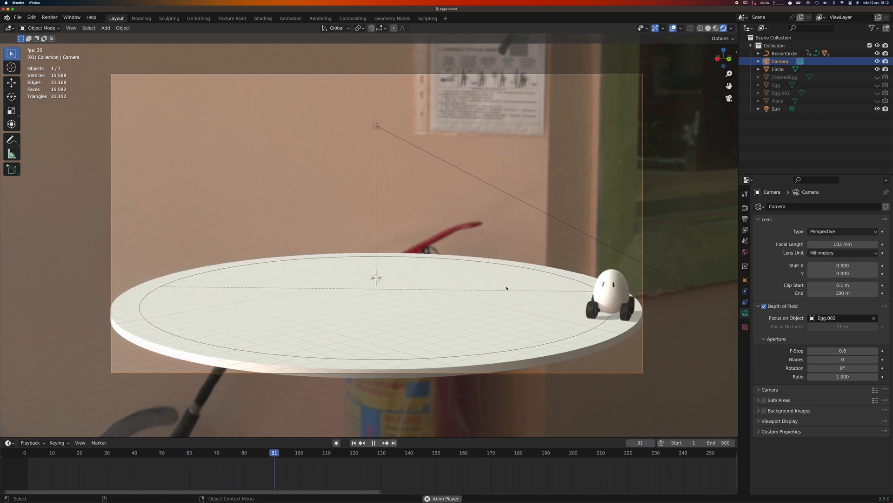
key("space")
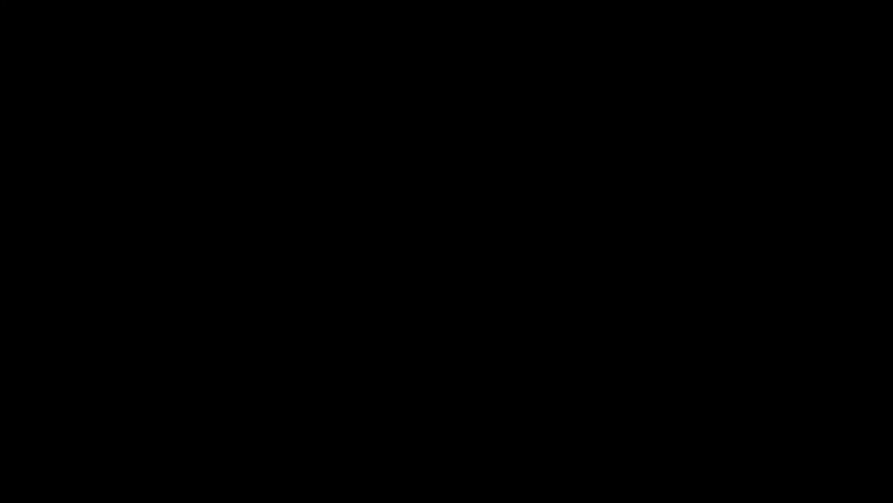